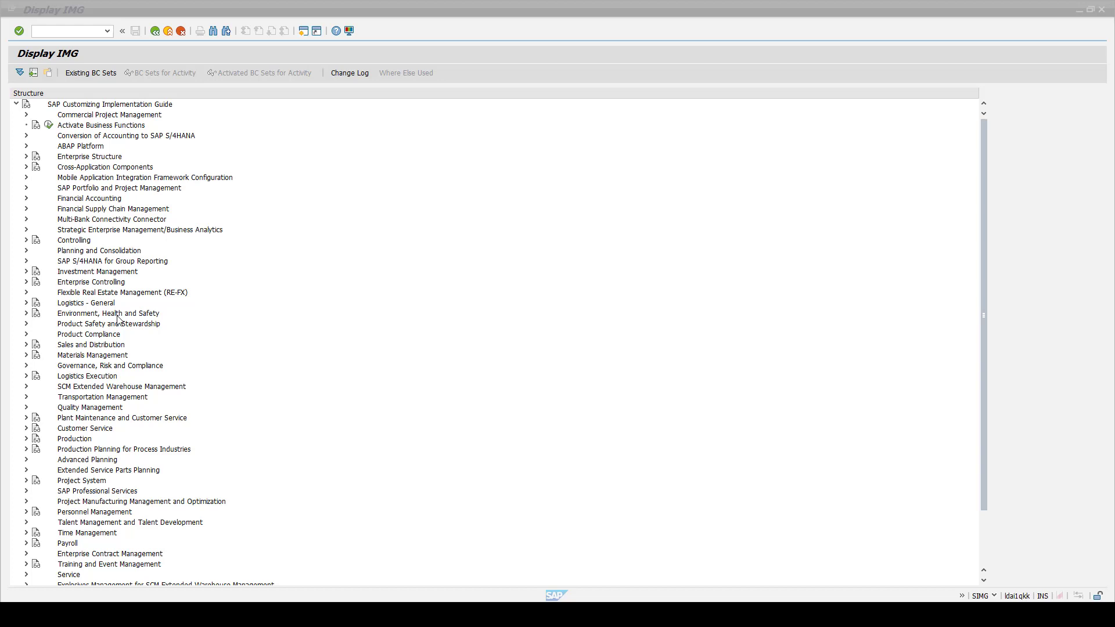
Navigate Logistics - General > PLM > Change Records > Impact Management and run Define Impact Modeler Objects
left_click(26, 303)
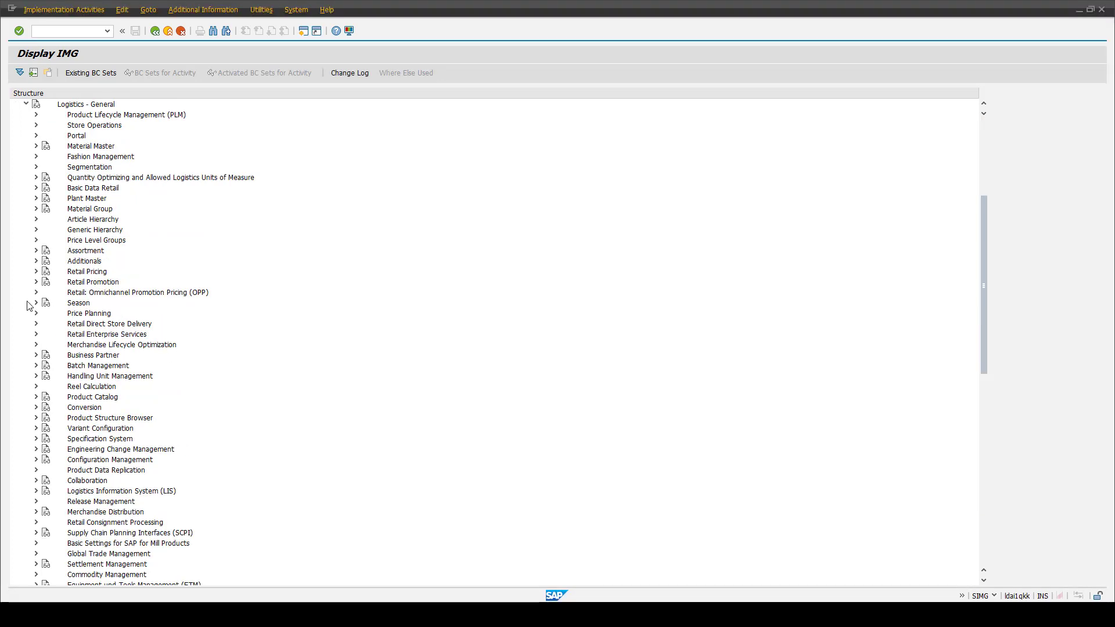
left_click(36, 116)
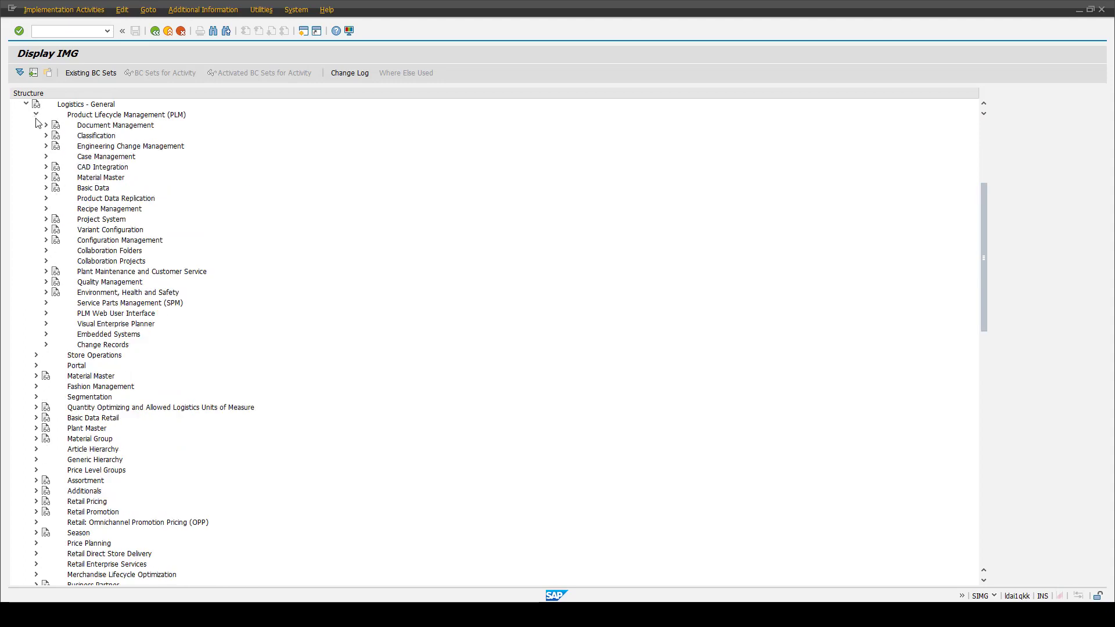
left_click(46, 345)
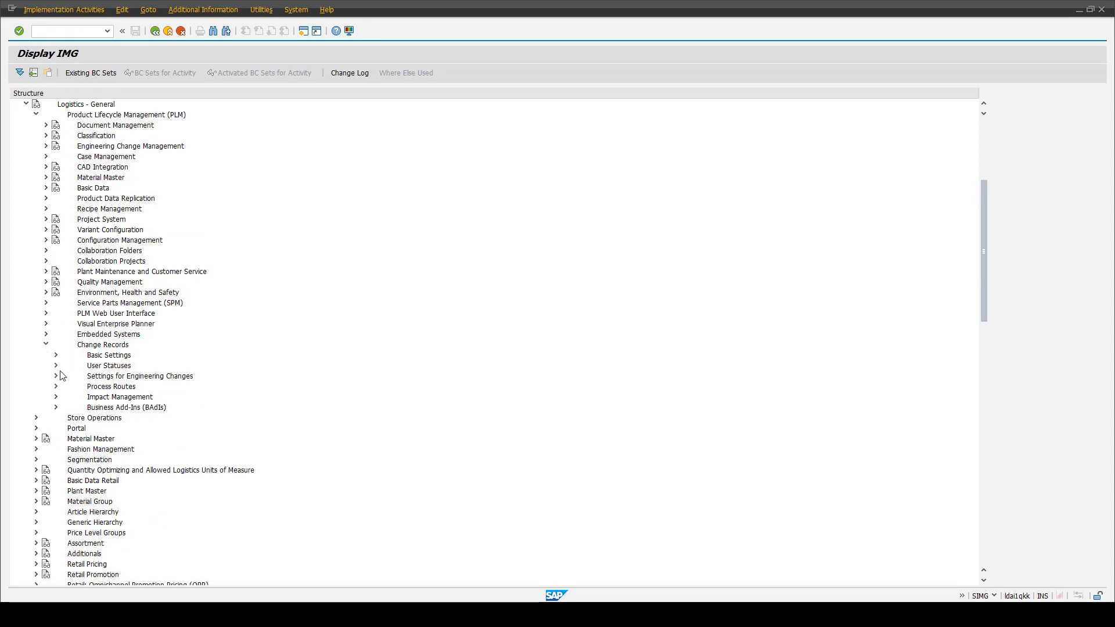
left_click(55, 397)
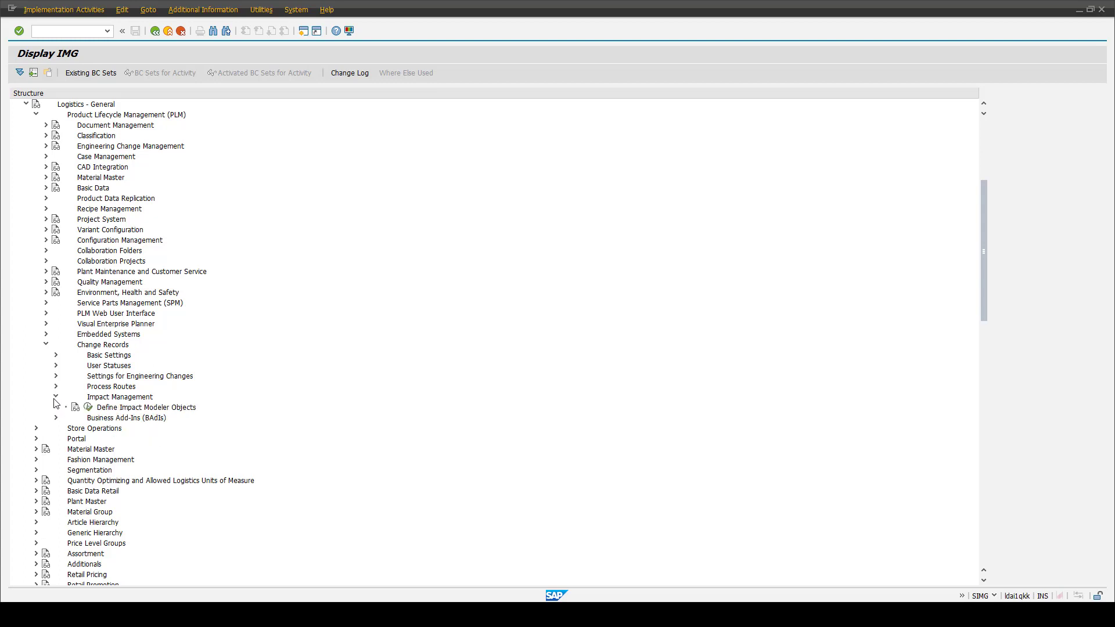
left_click(89, 408)
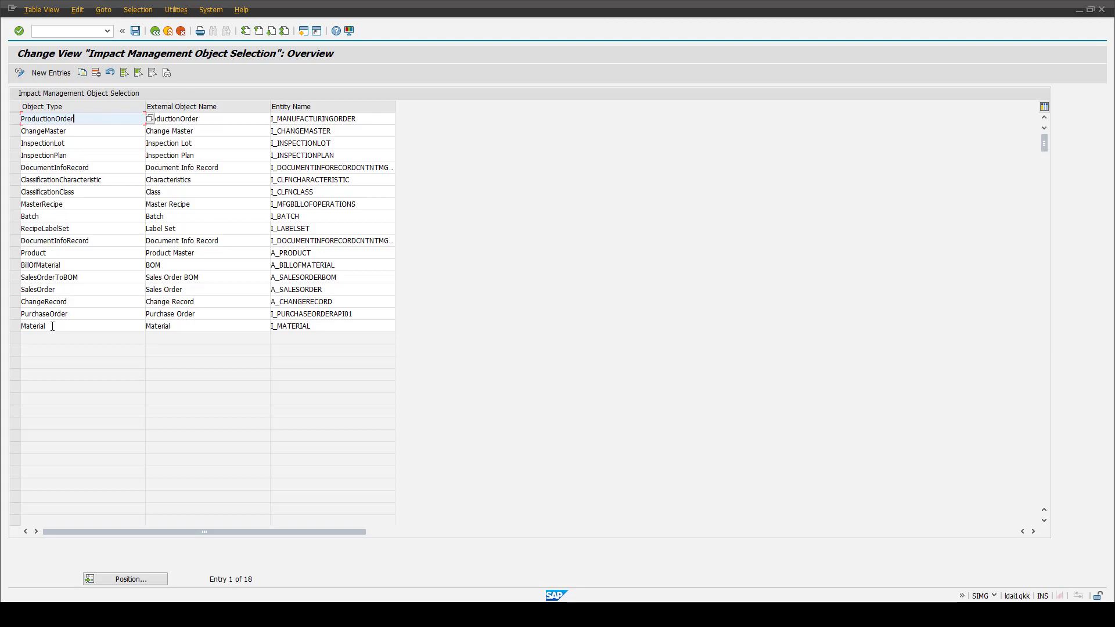
Review the Material, BillOfMaterial and ChangeRecord object entries, including entity A_CHANGERECORD
left_click_drag(46, 326, 23, 327)
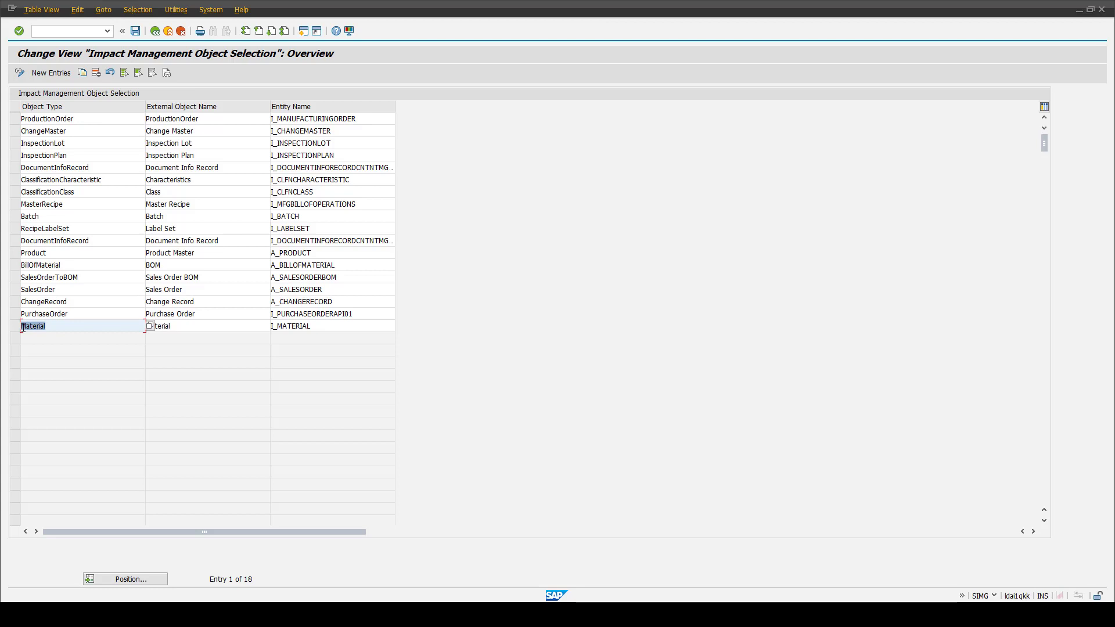
left_click_drag(64, 265, 22, 264)
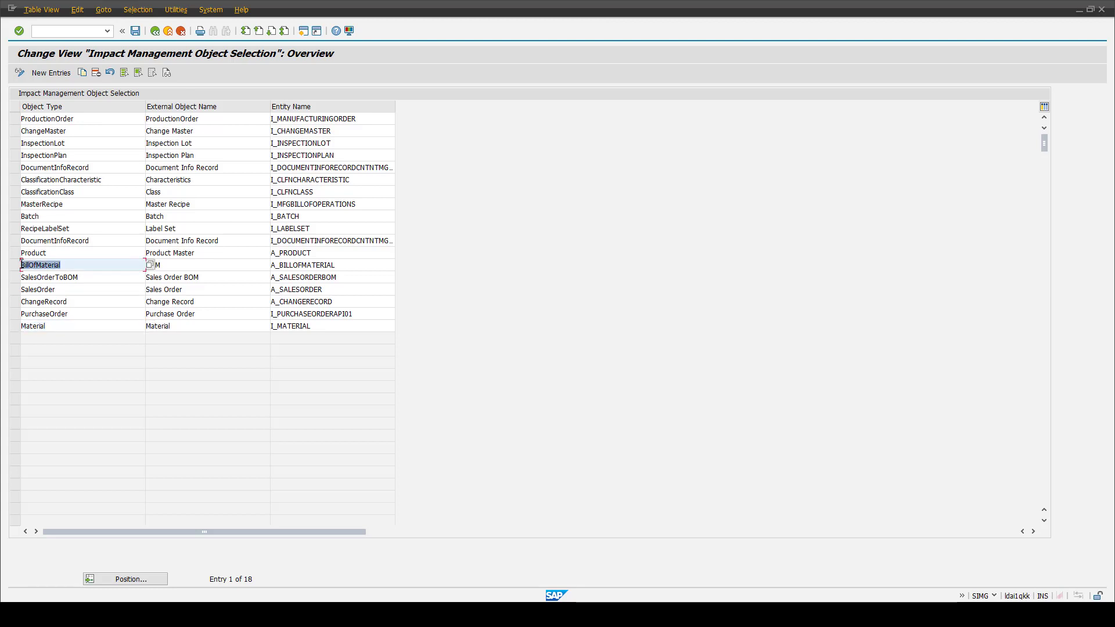
double_click(58, 300)
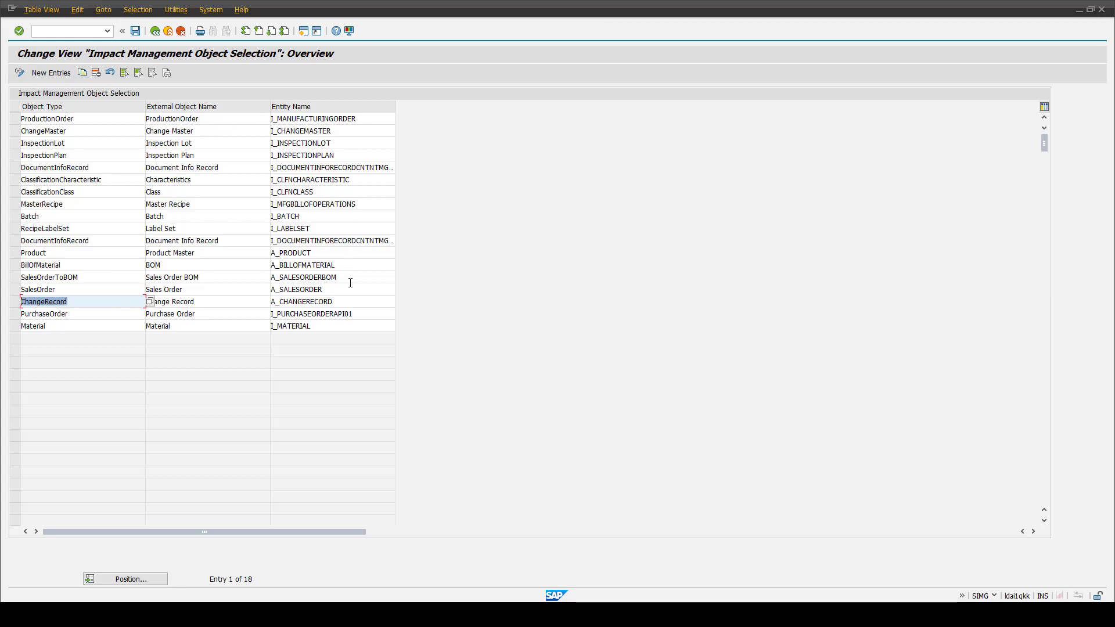
left_click(345, 301)
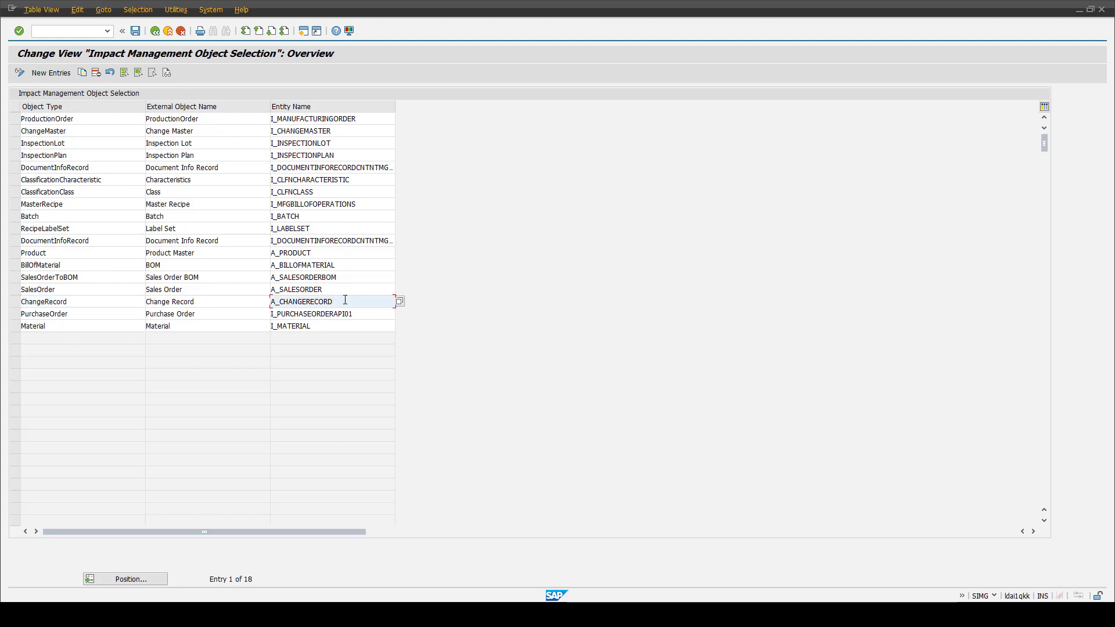
left_click(84, 302)
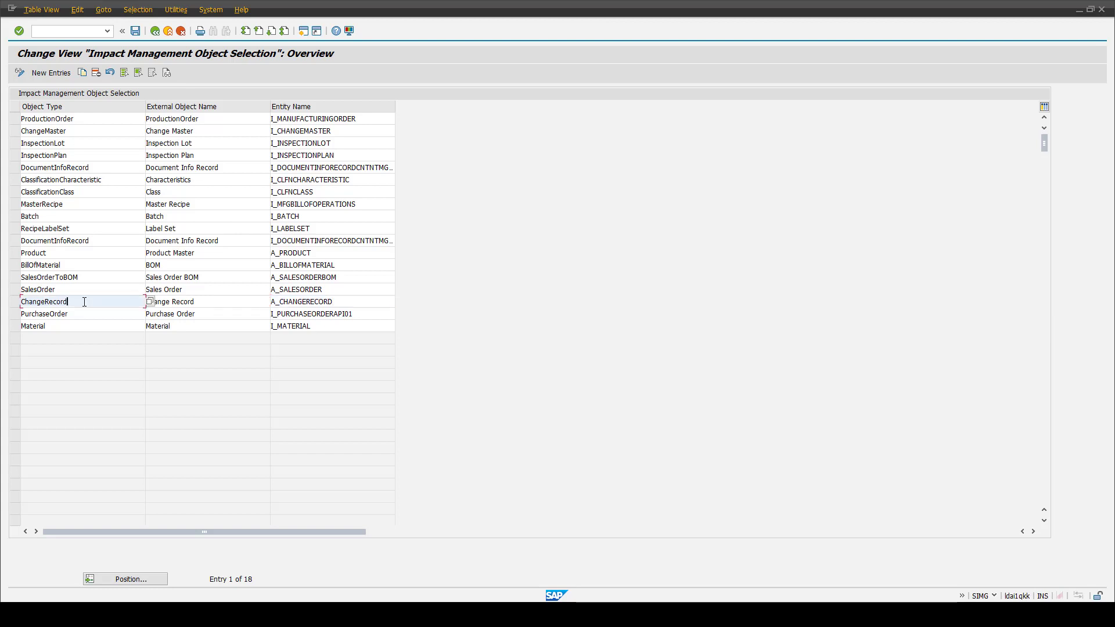
Check the Change Master, Purchase Order and Material external names in the table
left_click(180, 131)
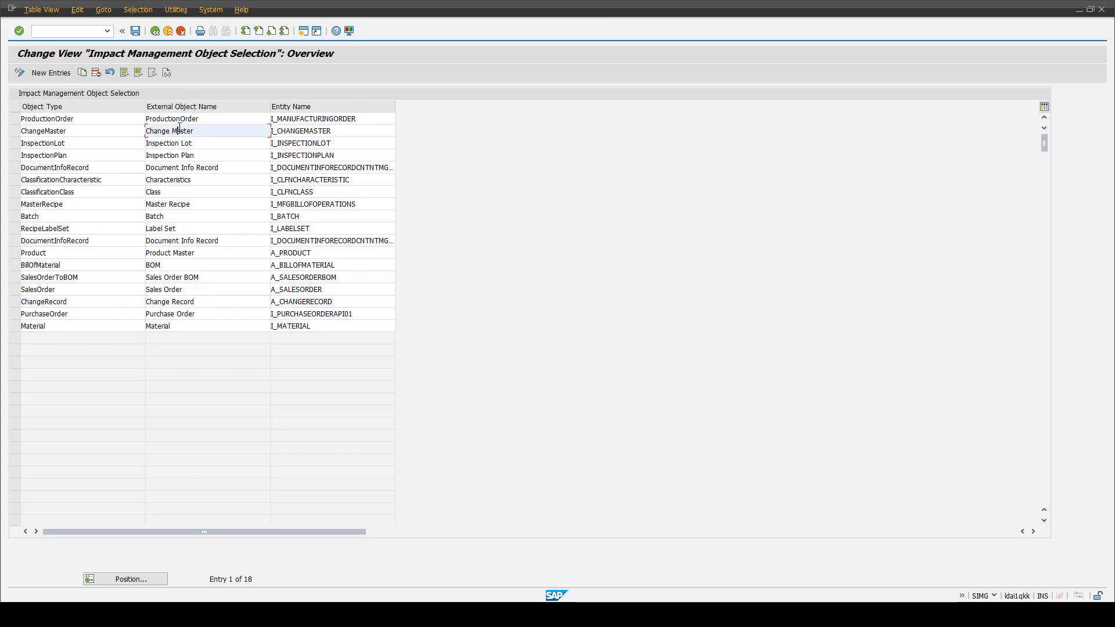
left_click(177, 314)
left_click(177, 330)
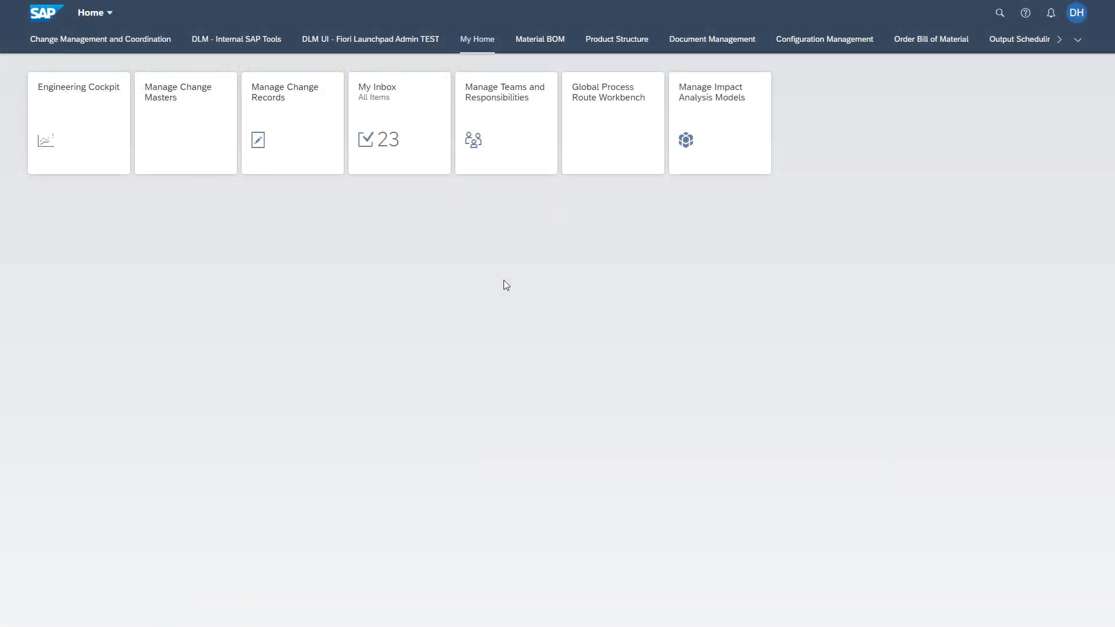
Create scenario 'Impact Analyzer Demo Simple' with description 'Simple Szenario' in Manage Impact Analysis Models
left_click(710, 158)
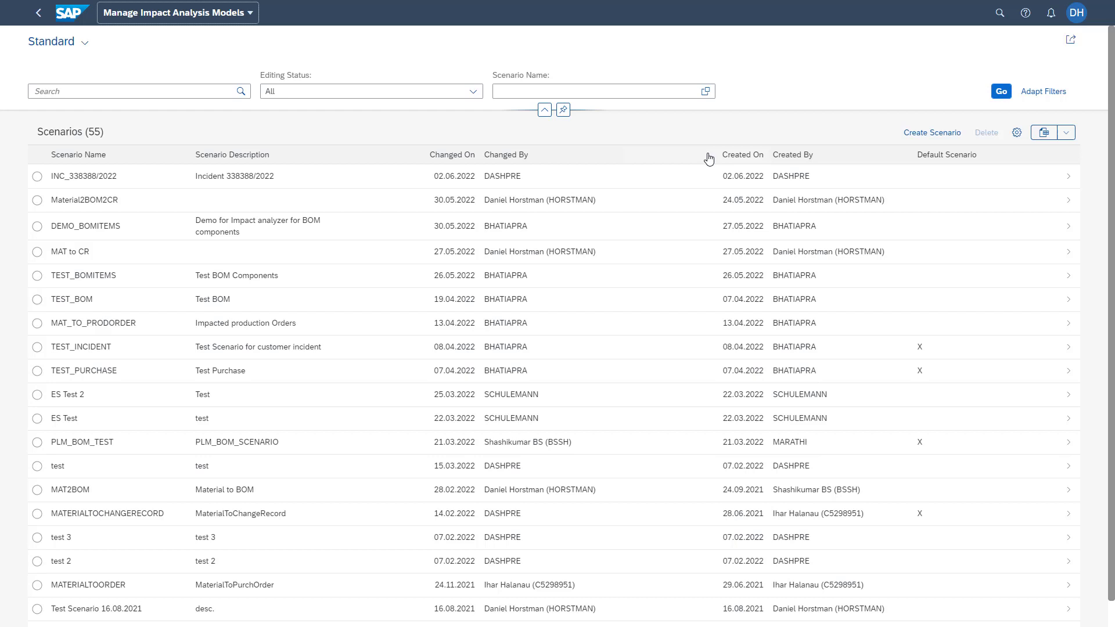
left_click(916, 140)
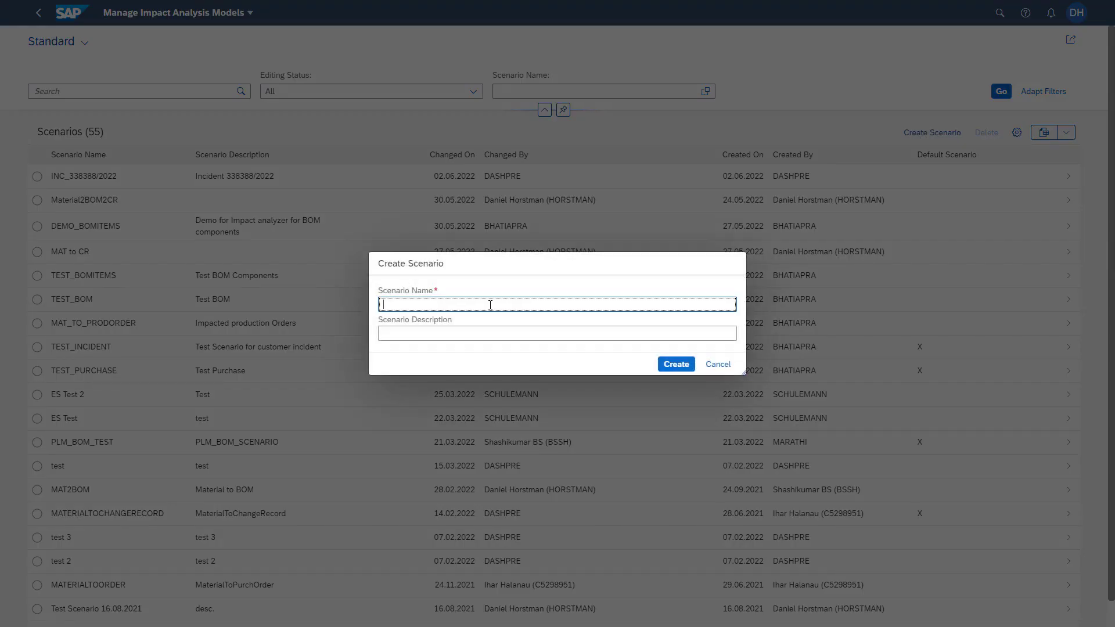
type("Impact Analyzer Demo Simple")
left_click(466, 334)
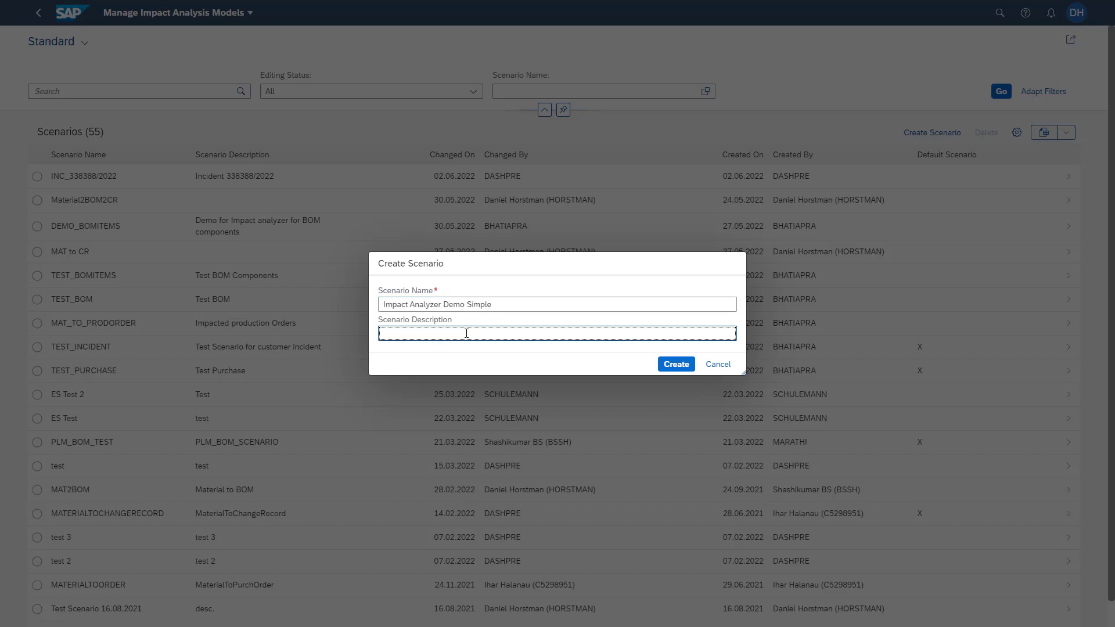
type("Simple Szenario")
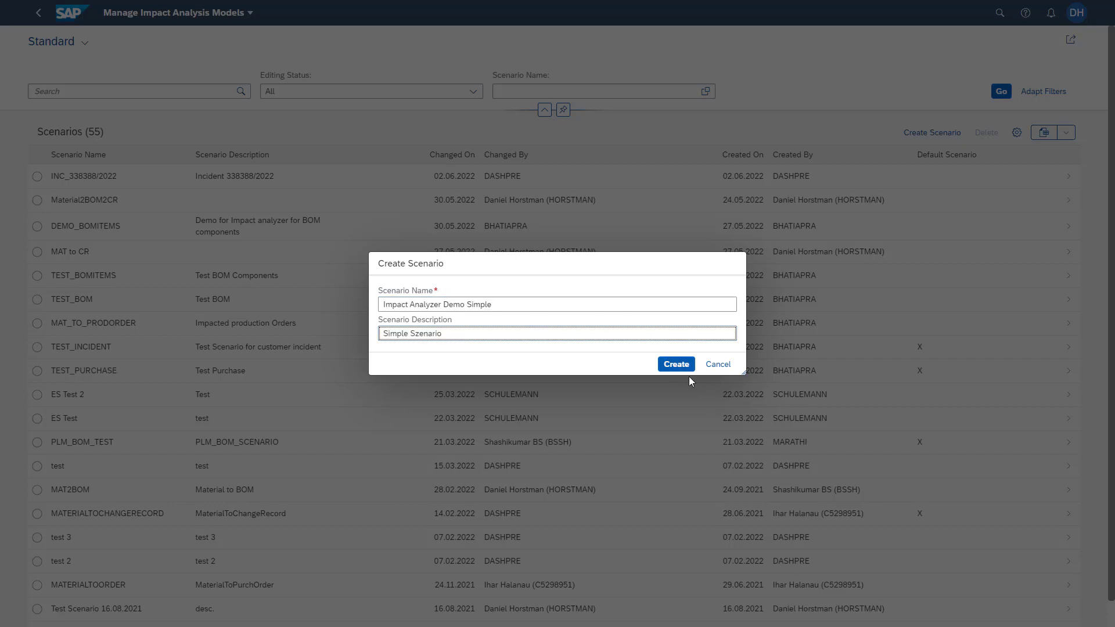
left_click(684, 372)
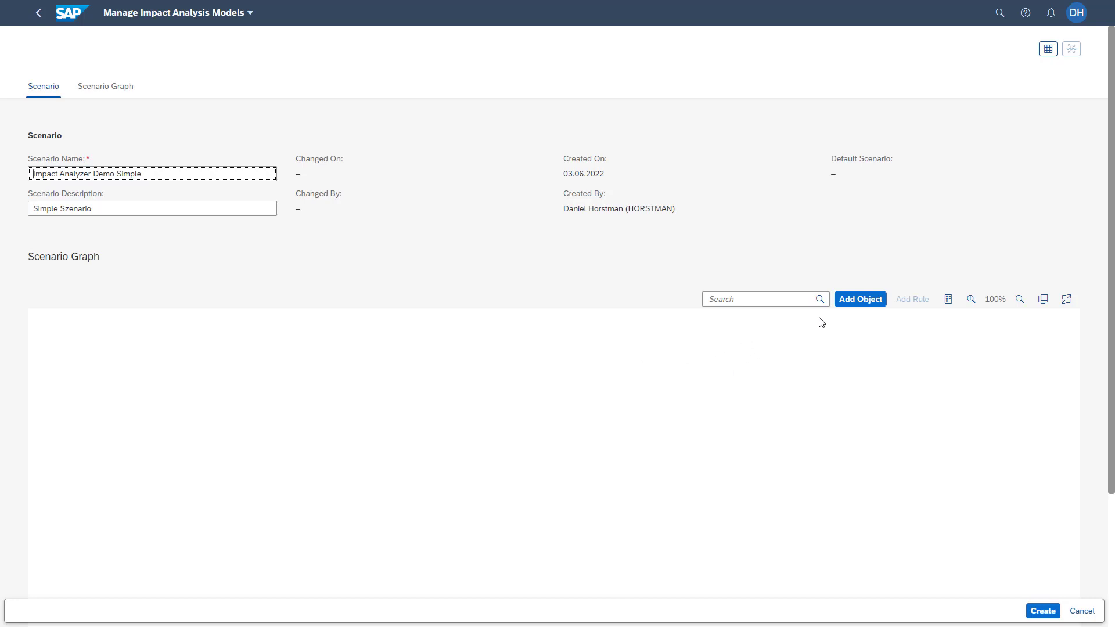
Place a Material node on the graph, then a BOM node linked from Material
left_click(857, 305)
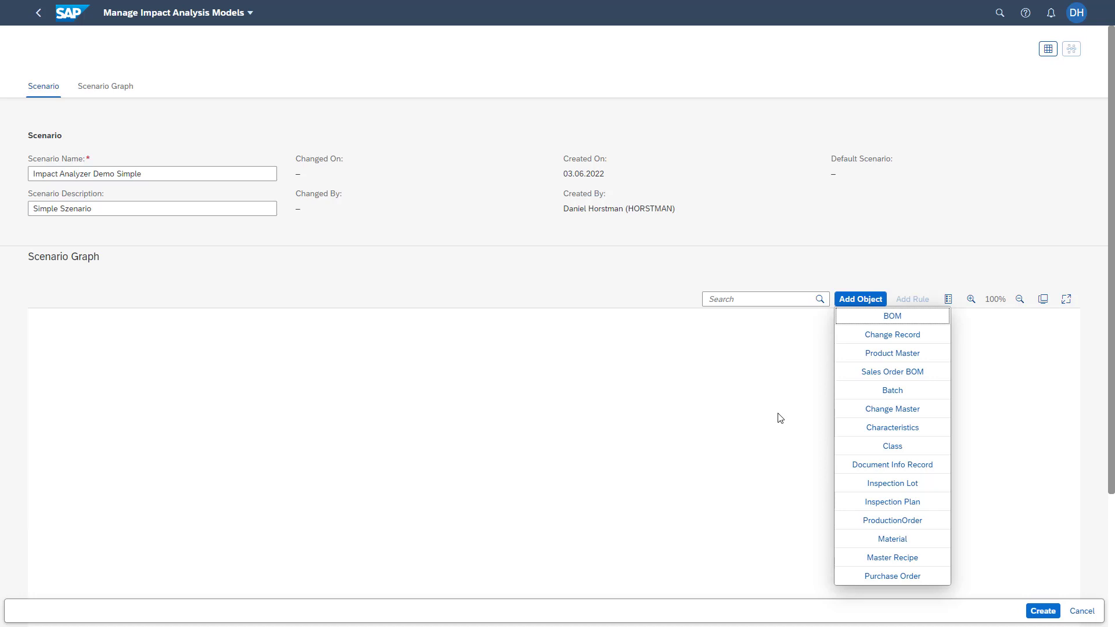
left_click(888, 540)
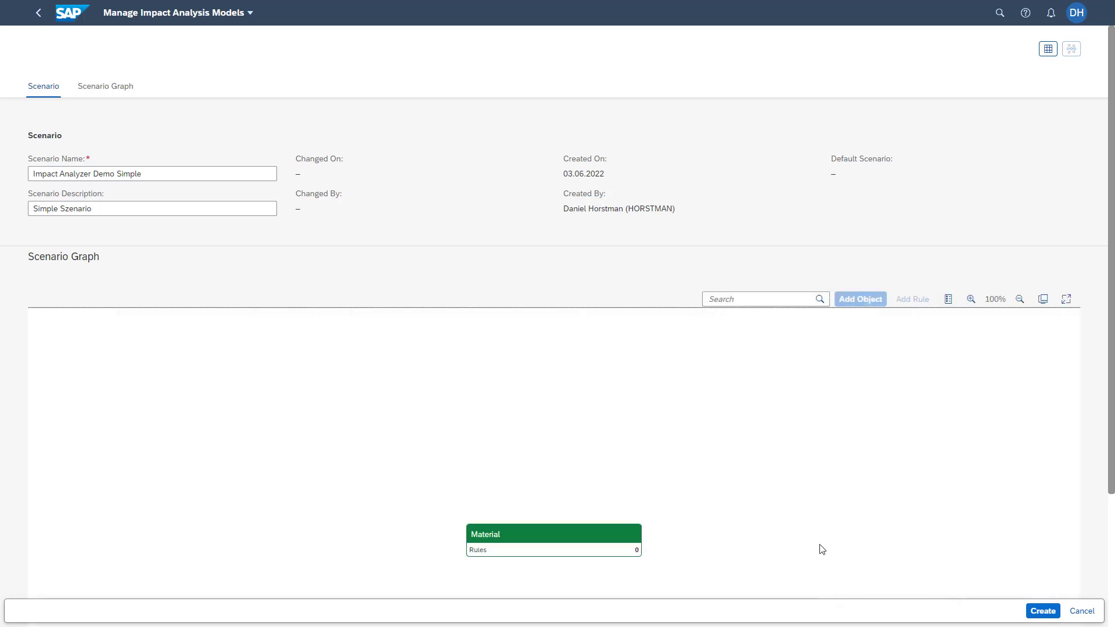
left_click(584, 529)
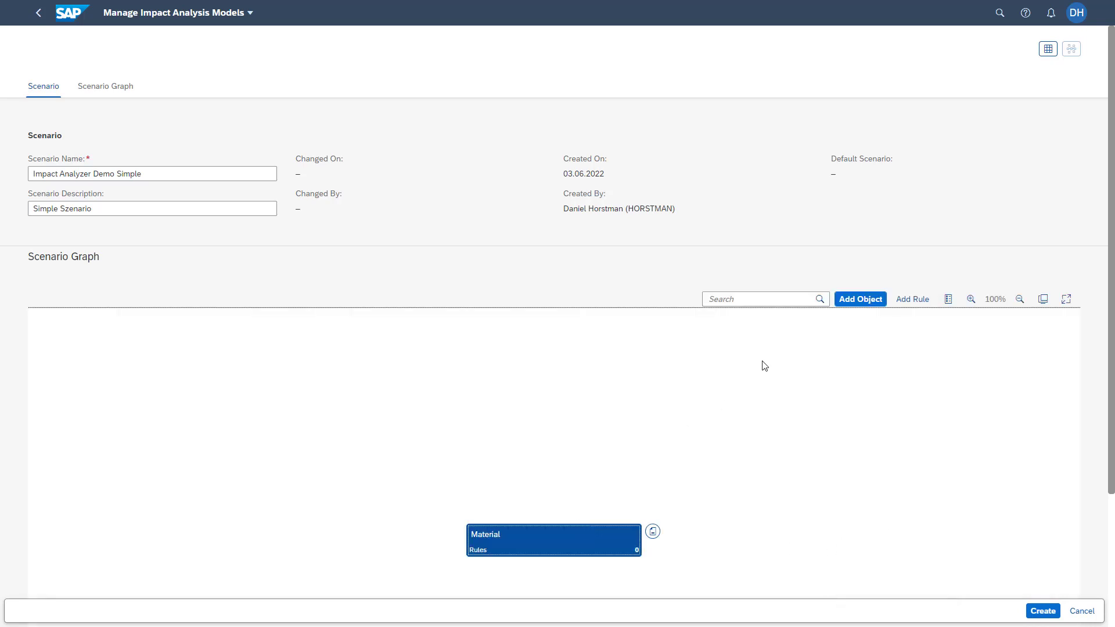
left_click(857, 301)
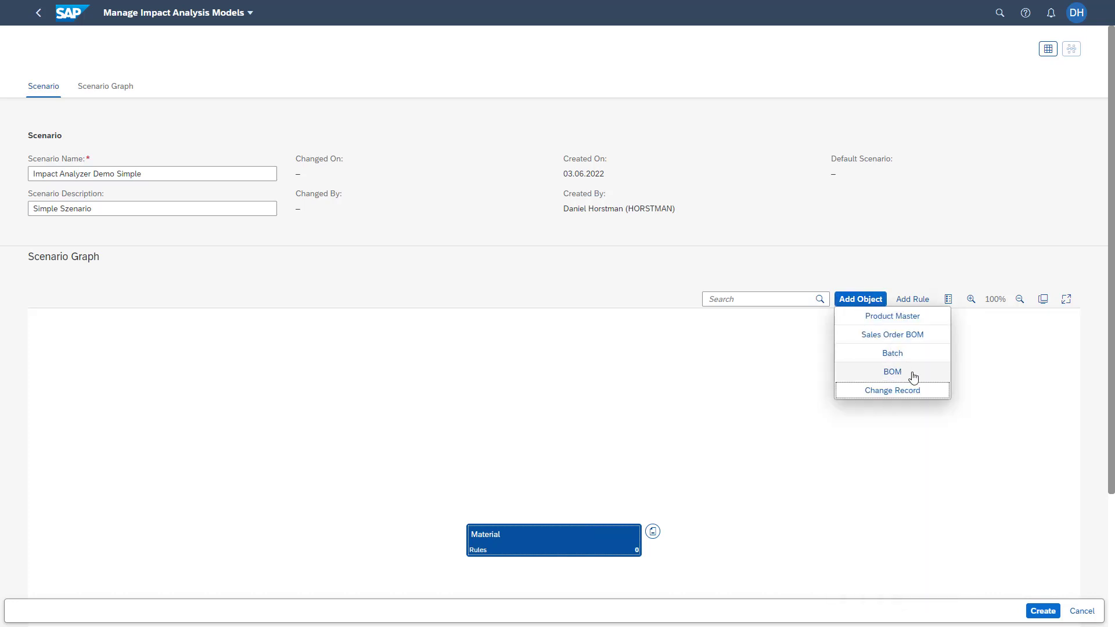
left_click(915, 378)
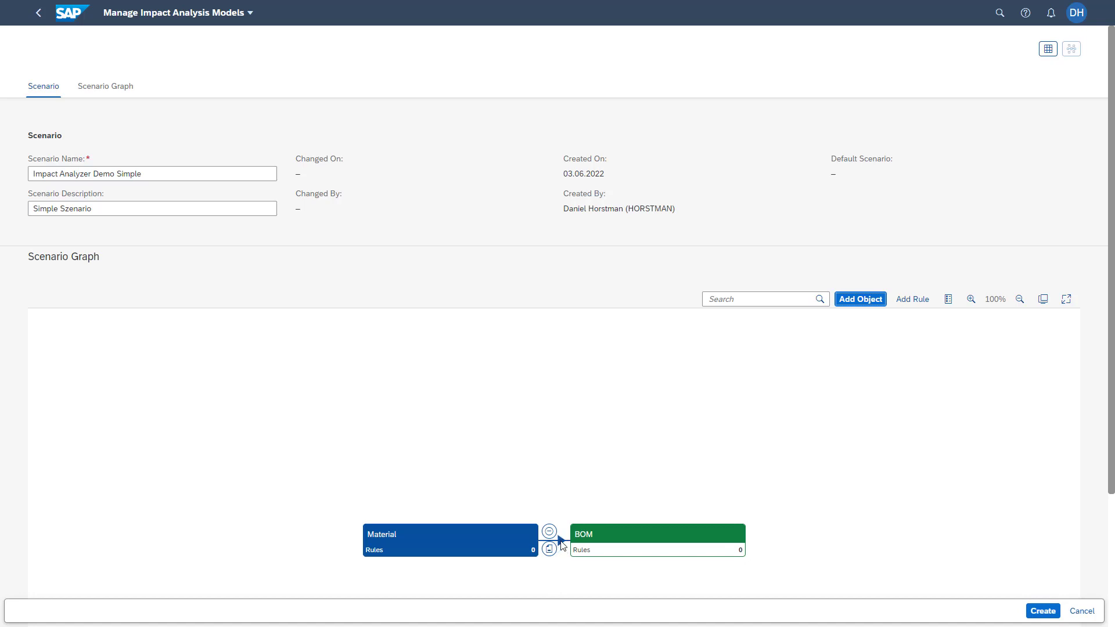
left_click(622, 542)
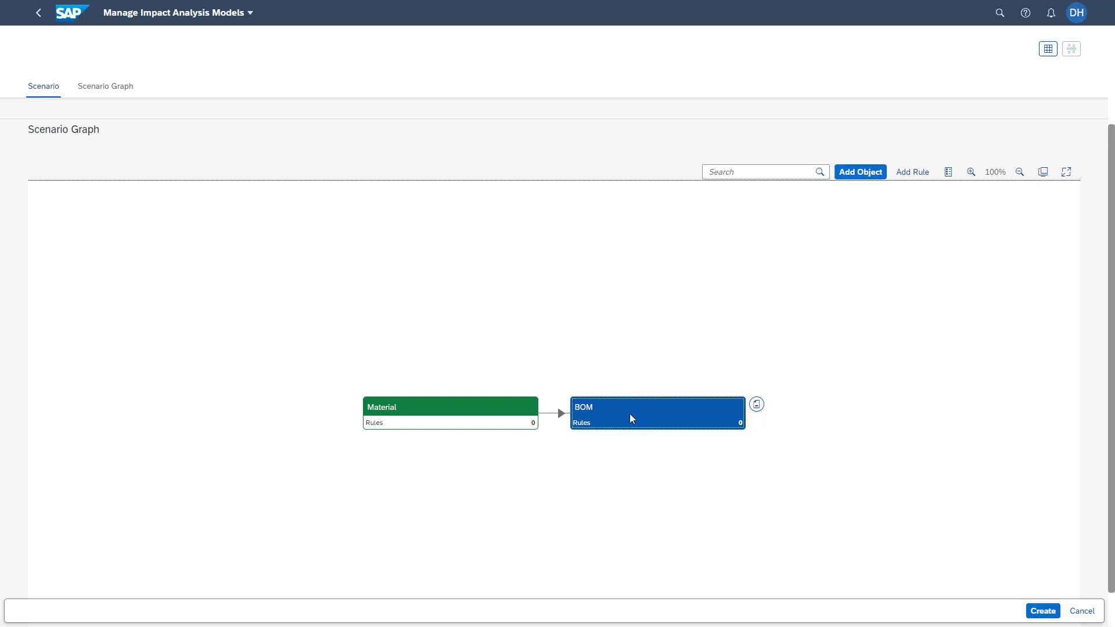
Link a Change Master object from BOM, completing the Material → BOM → Change Master chain
left_click(860, 174)
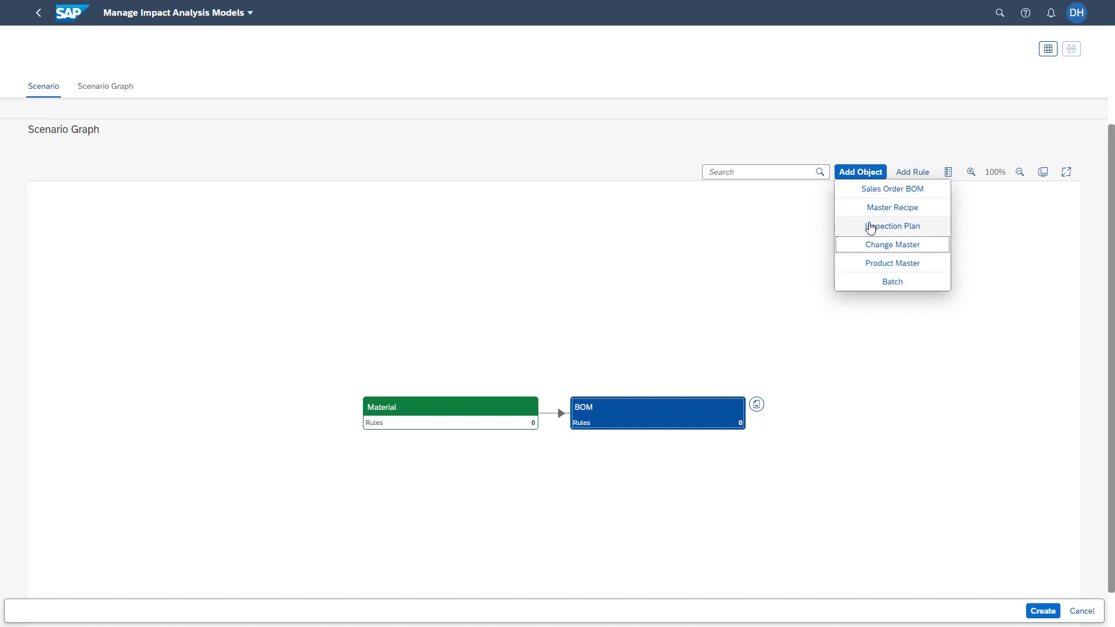
left_click(885, 251)
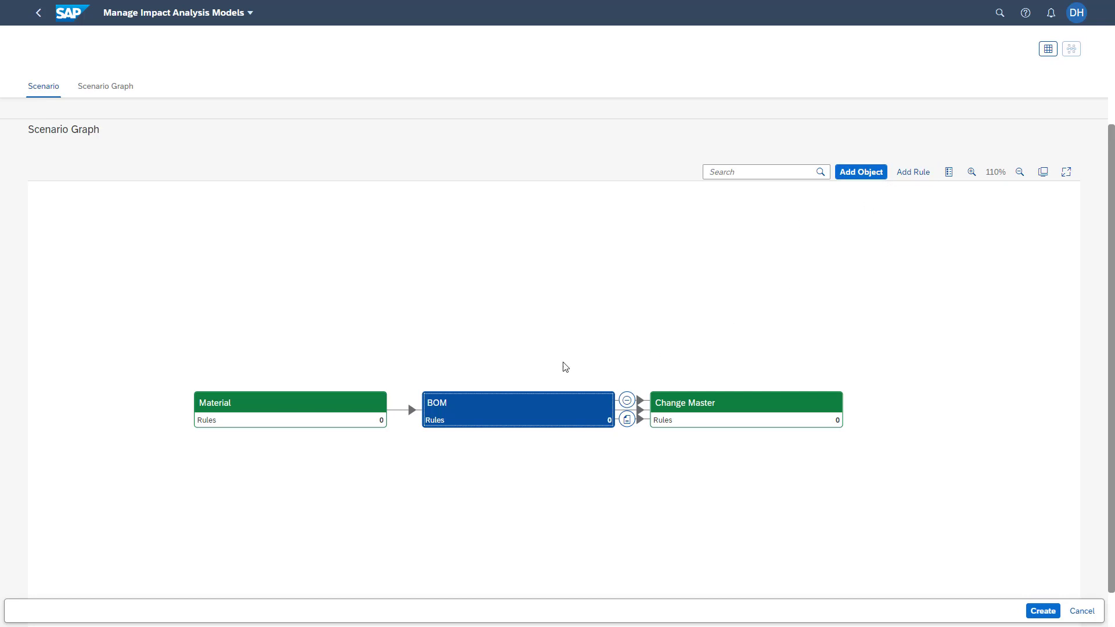
scroll(563, 366, "up", 3)
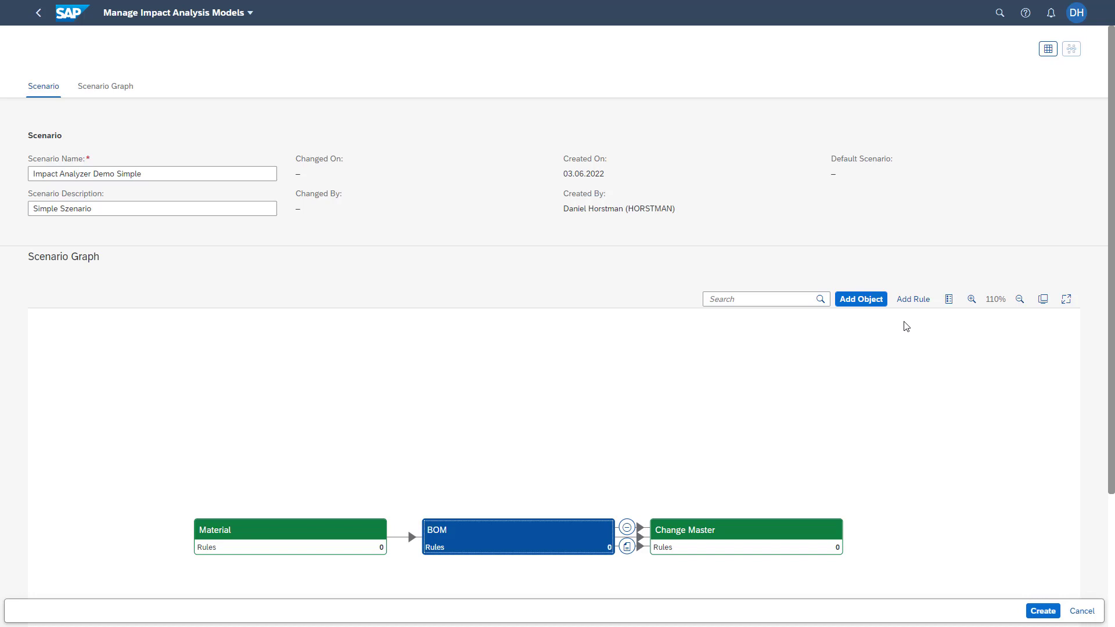
Review the four source-to-target model mappings in table view, then save the scenario
left_click(1046, 51)
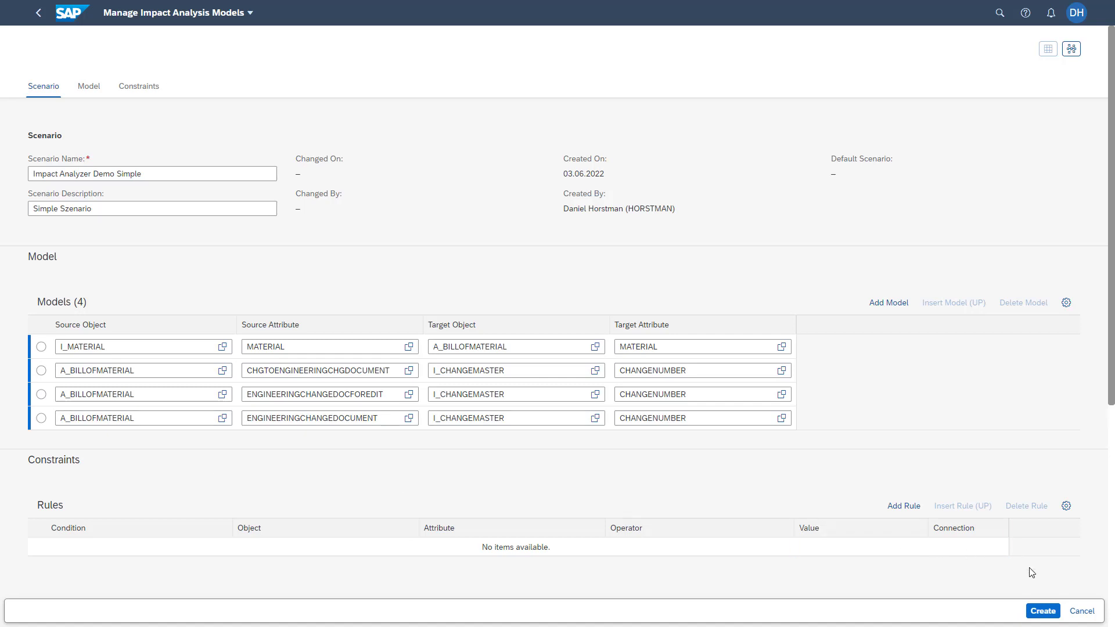
left_click(1043, 612)
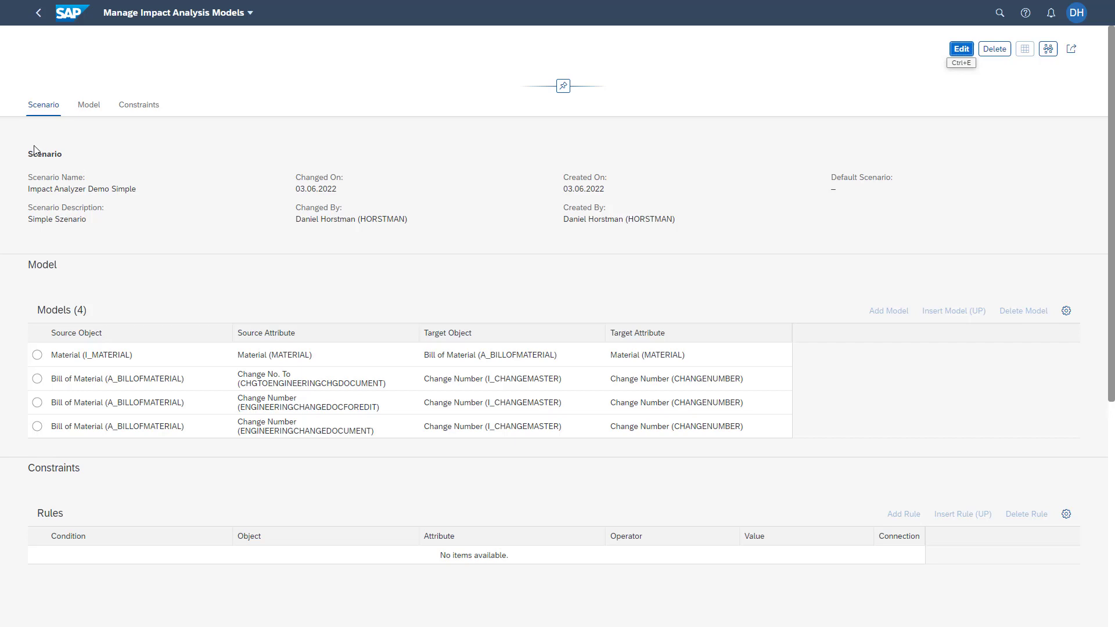
Return to the 56-scenario list and open the Material2BOM2CR scenario
left_click(37, 16)
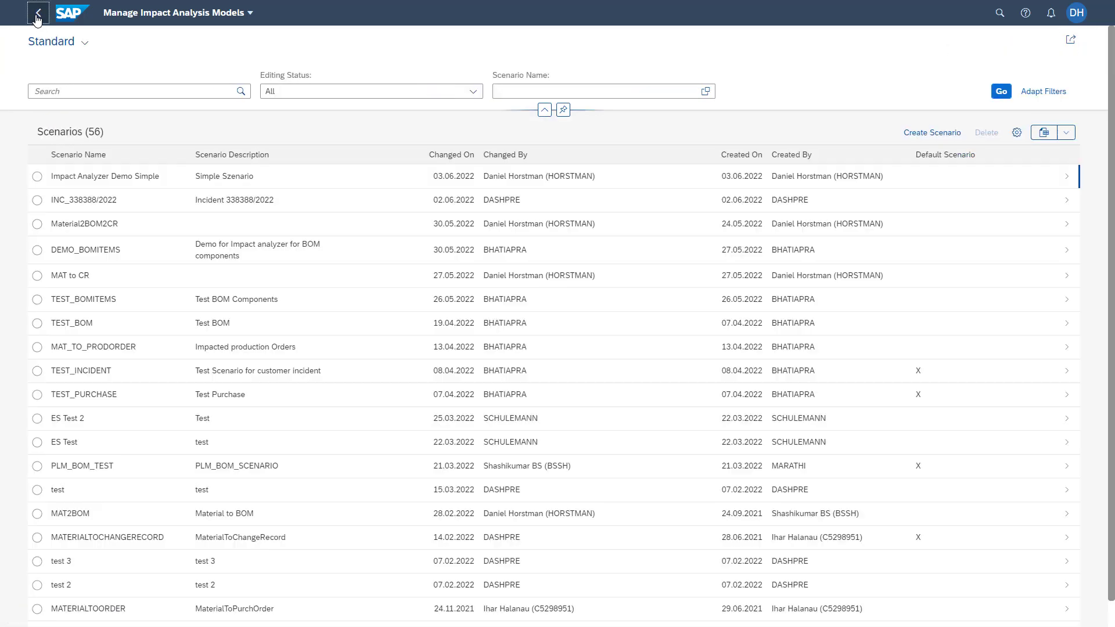
left_click(239, 222)
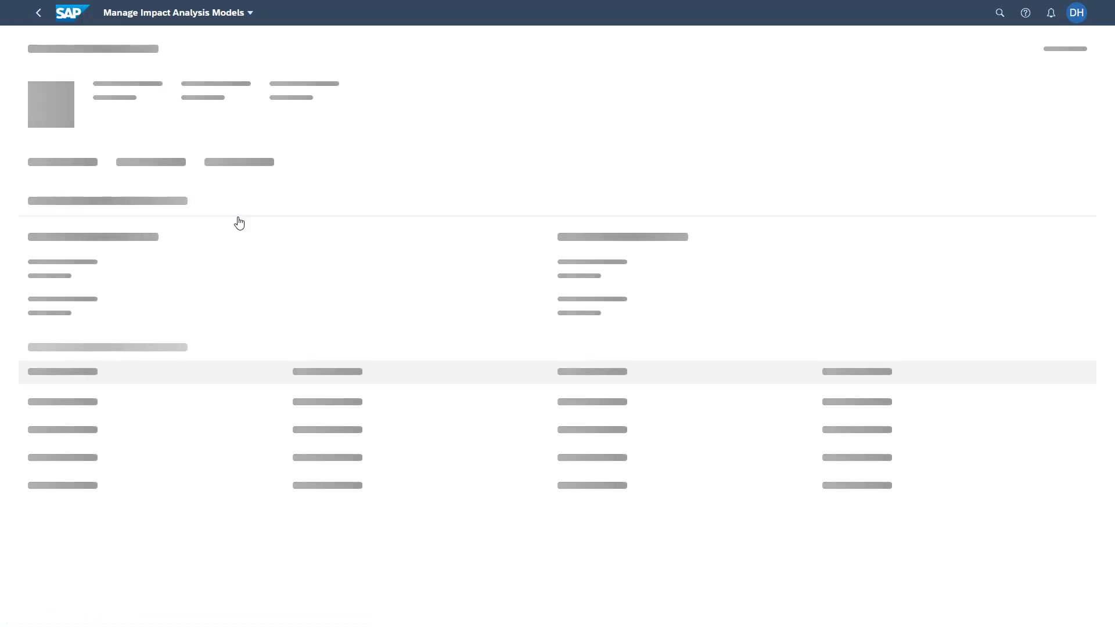
Show Material2BOM2CR as a graph: Material, Change Record, A_BILLOFMATERIALITEM_1 and BOM
left_click(1046, 53)
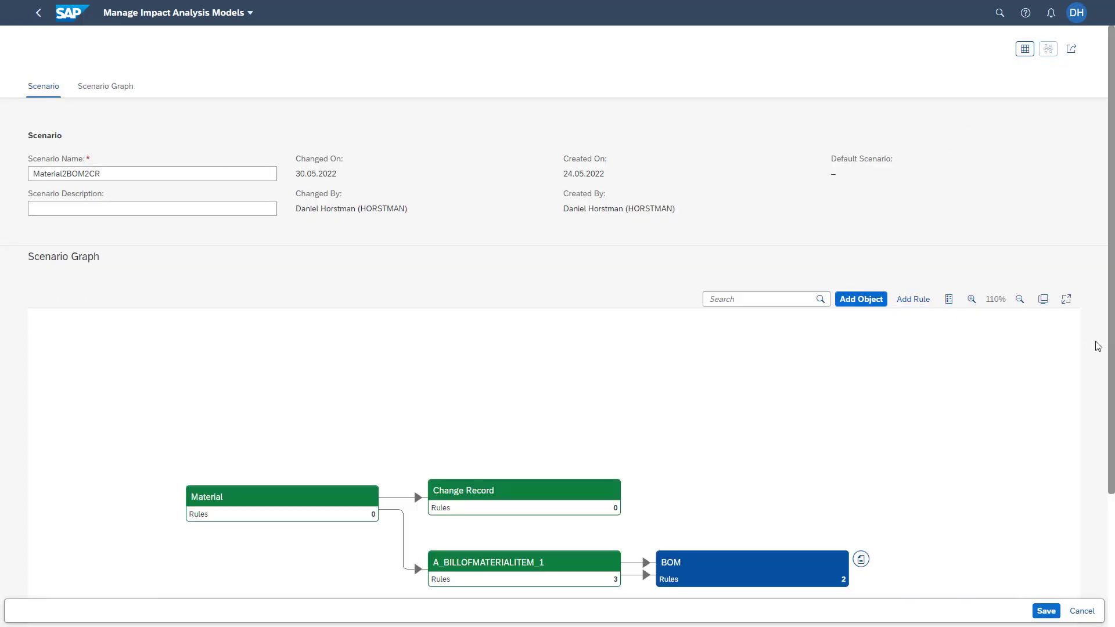
left_click_drag(1111, 341, 1084, 418)
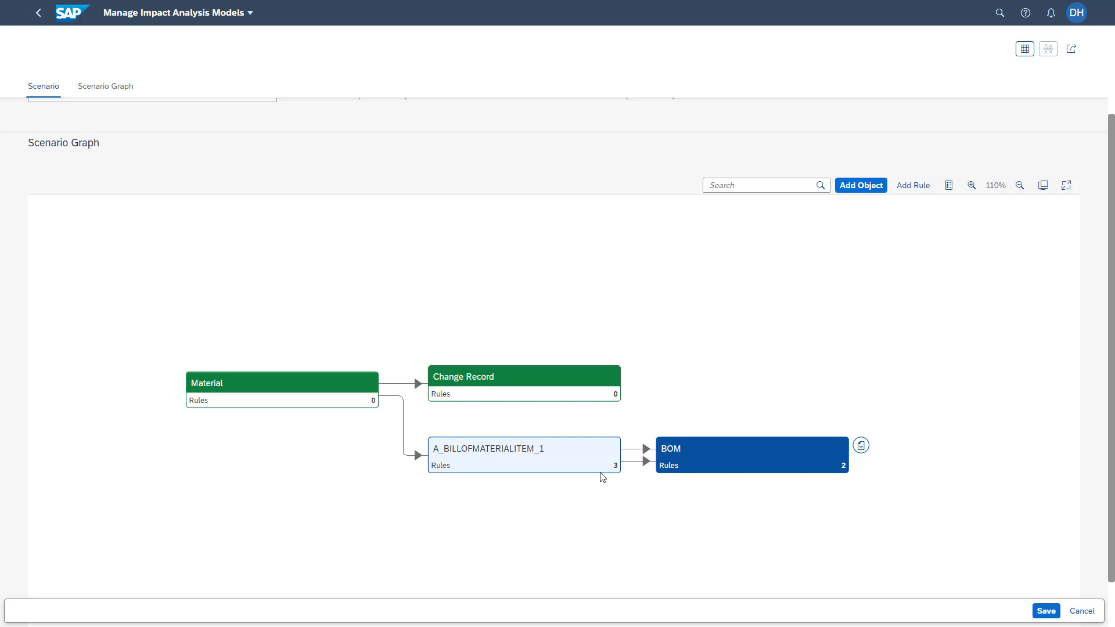
Show Material2BOM2CR's models and rules as tables and select its Scenario Name text
left_click(1025, 52)
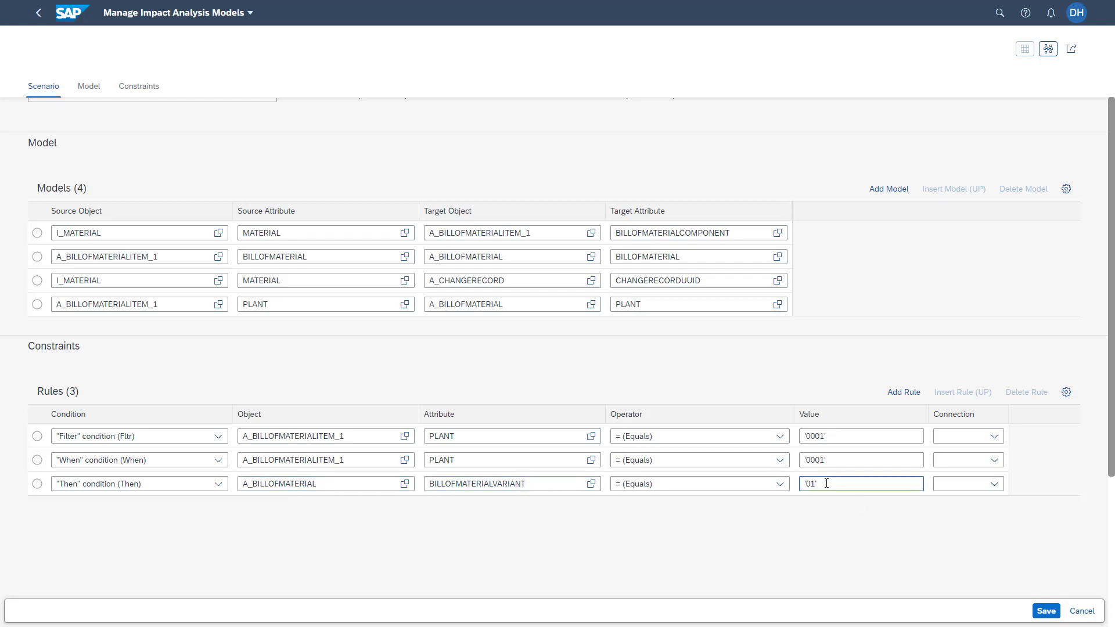
scroll(827, 483, "up", 3)
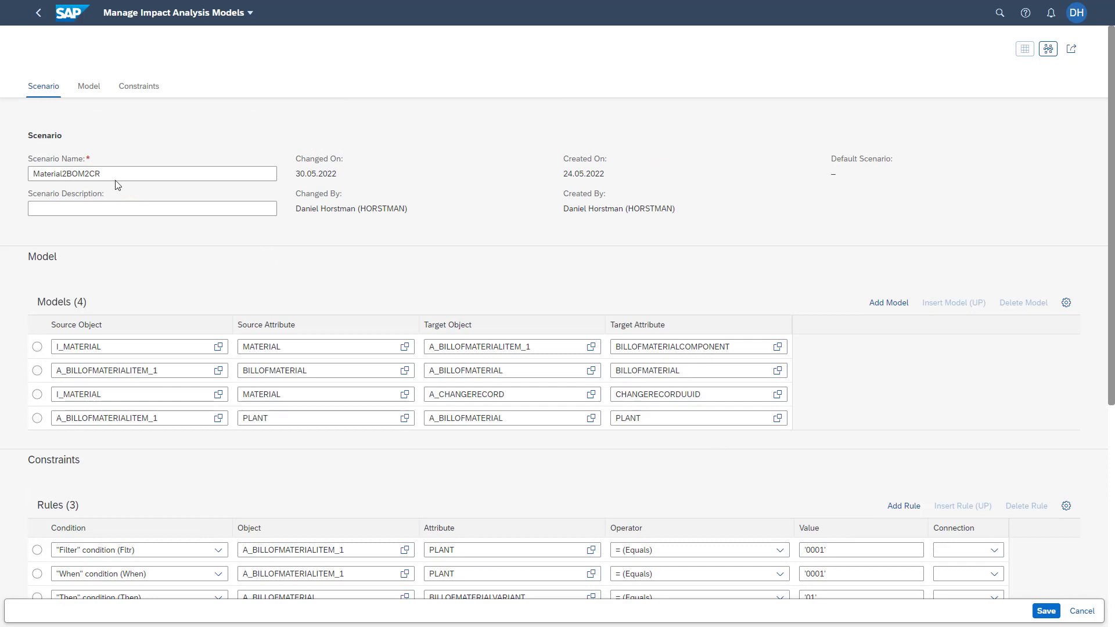
left_click_drag(114, 174, 33, 174)
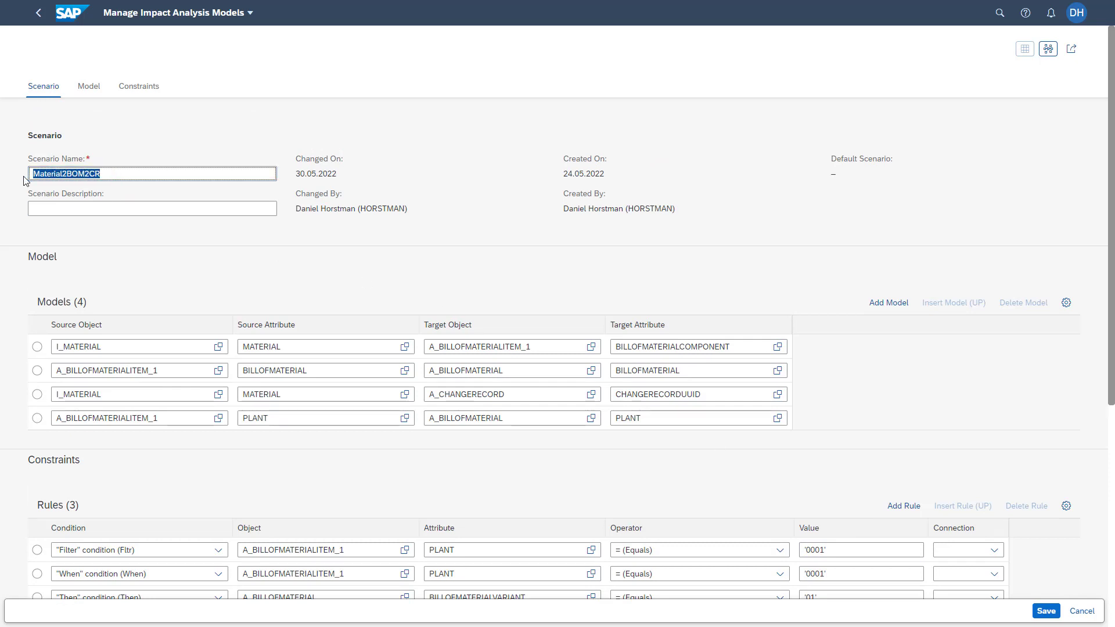
left_click(62, 173)
left_click_drag(102, 174, 15, 177)
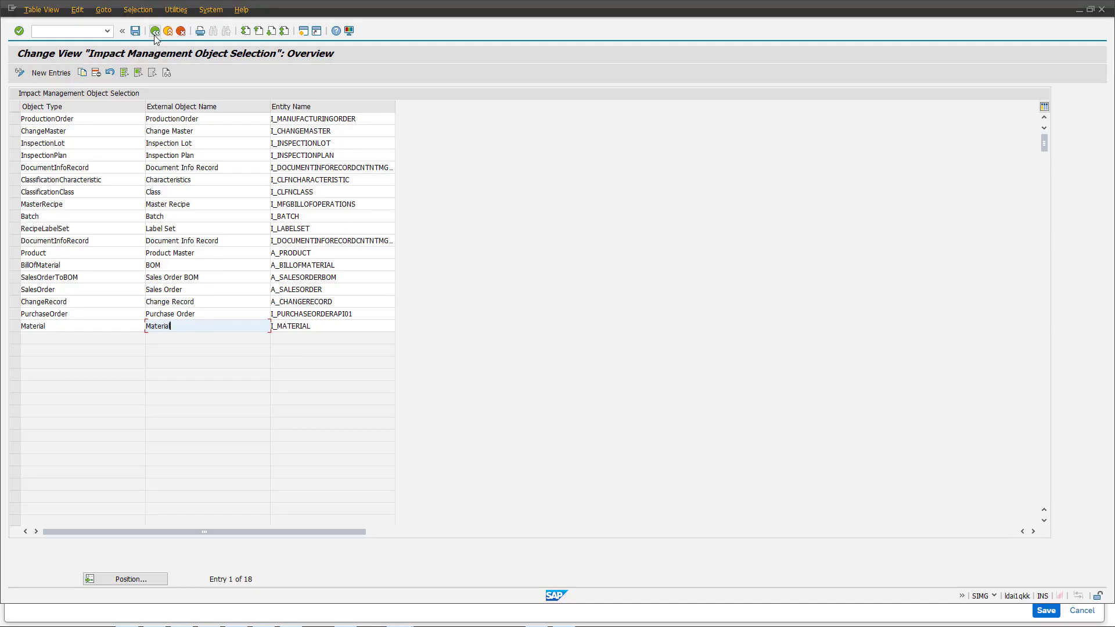
Back out to the IMG tree and open Define Engineering Change Record Types
left_click(155, 32)
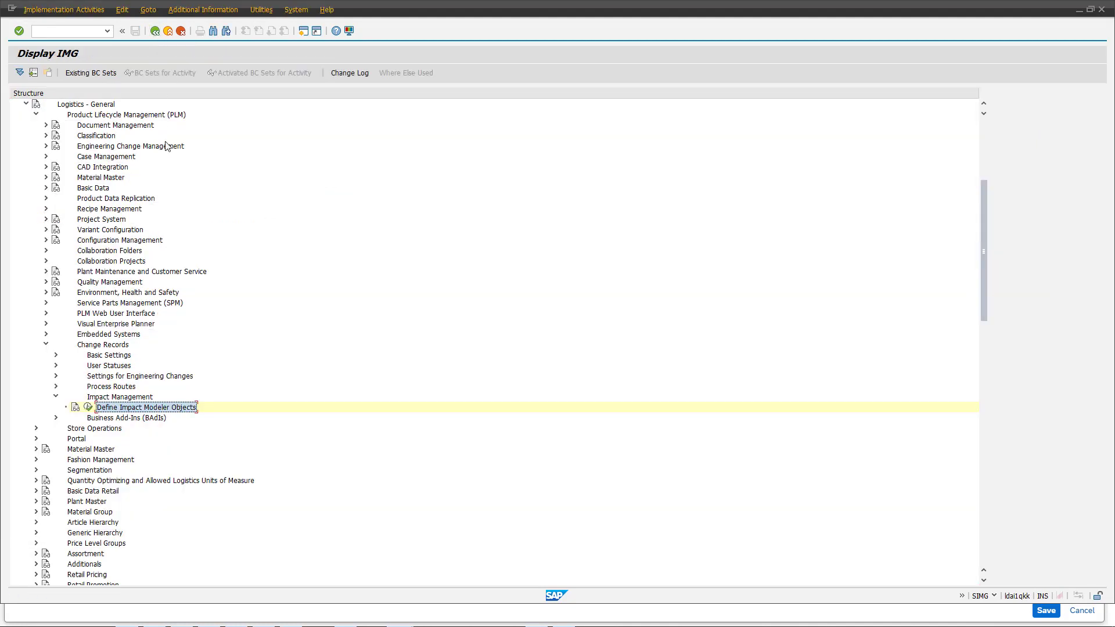
left_click(55, 377)
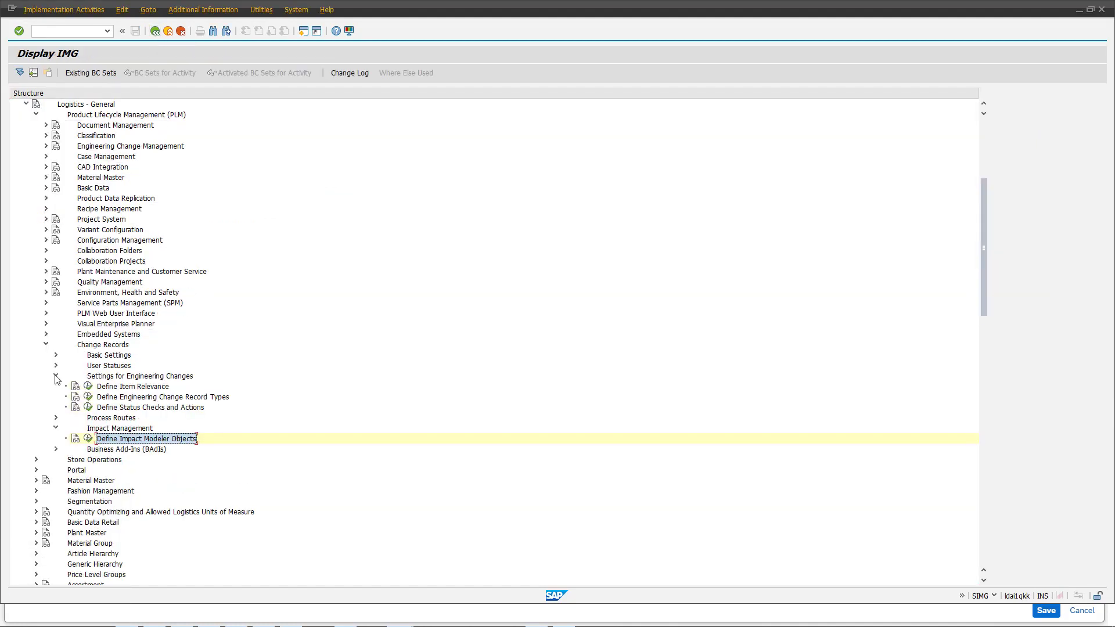
left_click(88, 397)
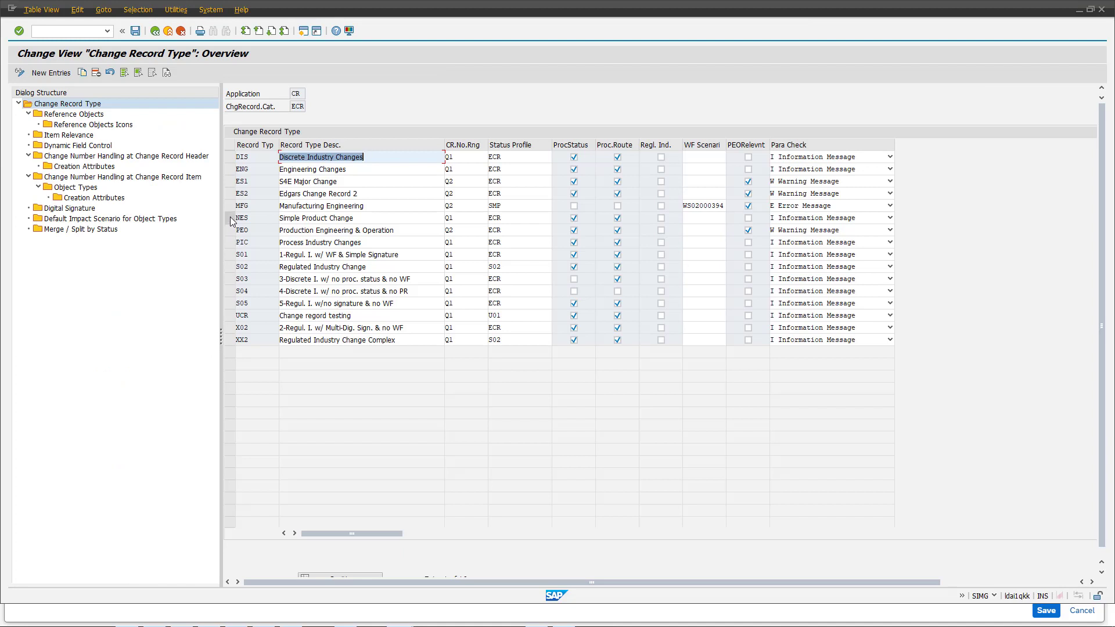
Show the DIS record type's default impact scenarios and check Material2BOM2CR's MAT and BOM entries
left_click(230, 157)
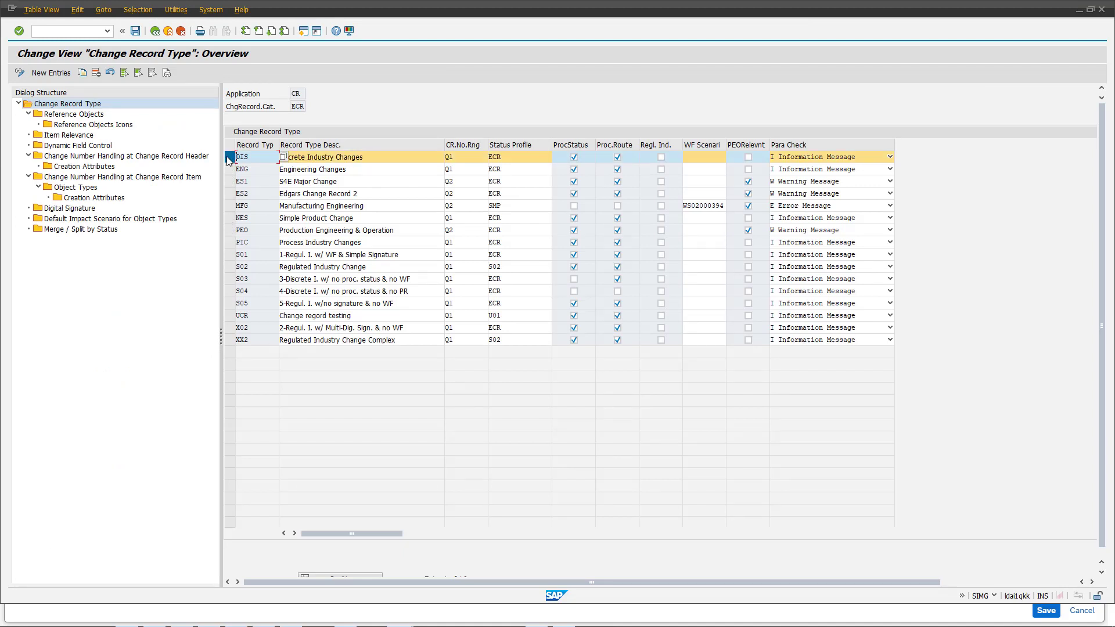
double_click(57, 220)
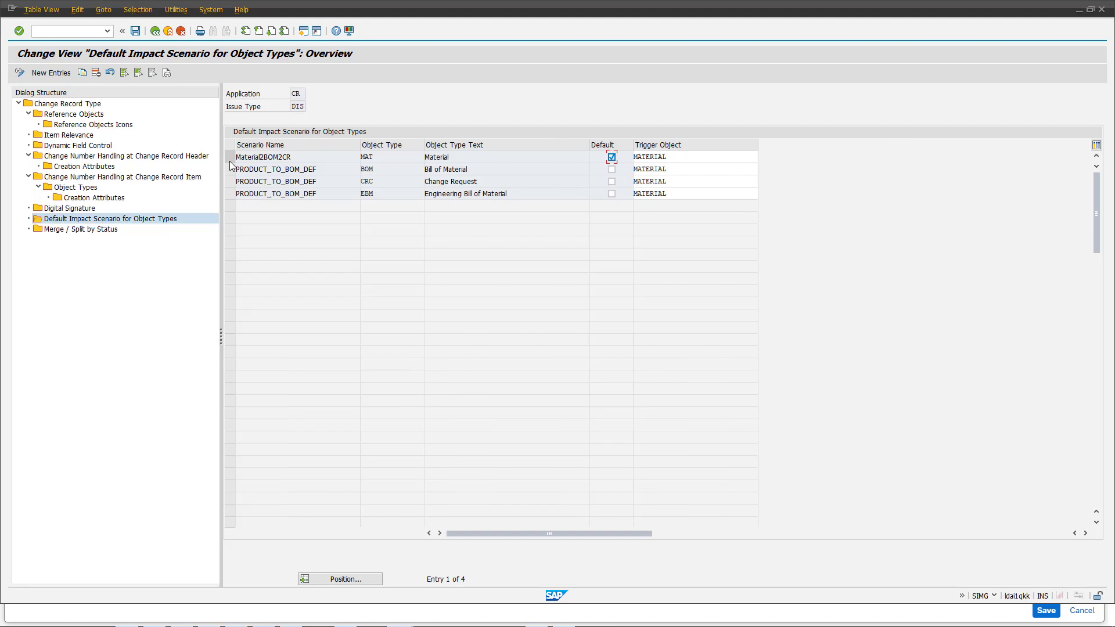
left_click_drag(299, 156, 235, 157)
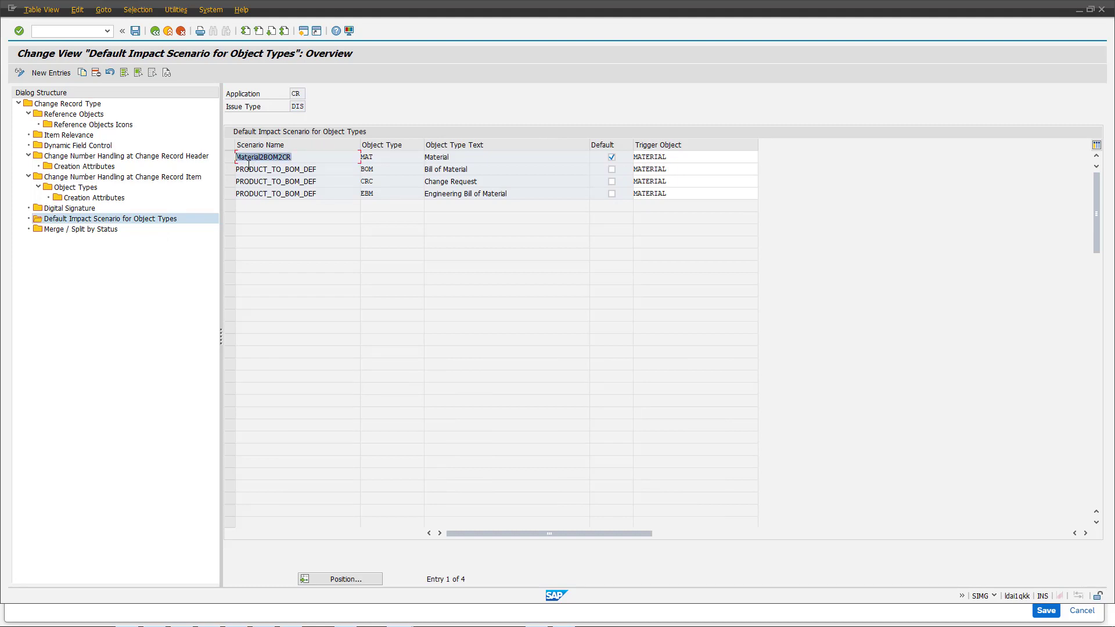
left_click(294, 157)
key("Tab")
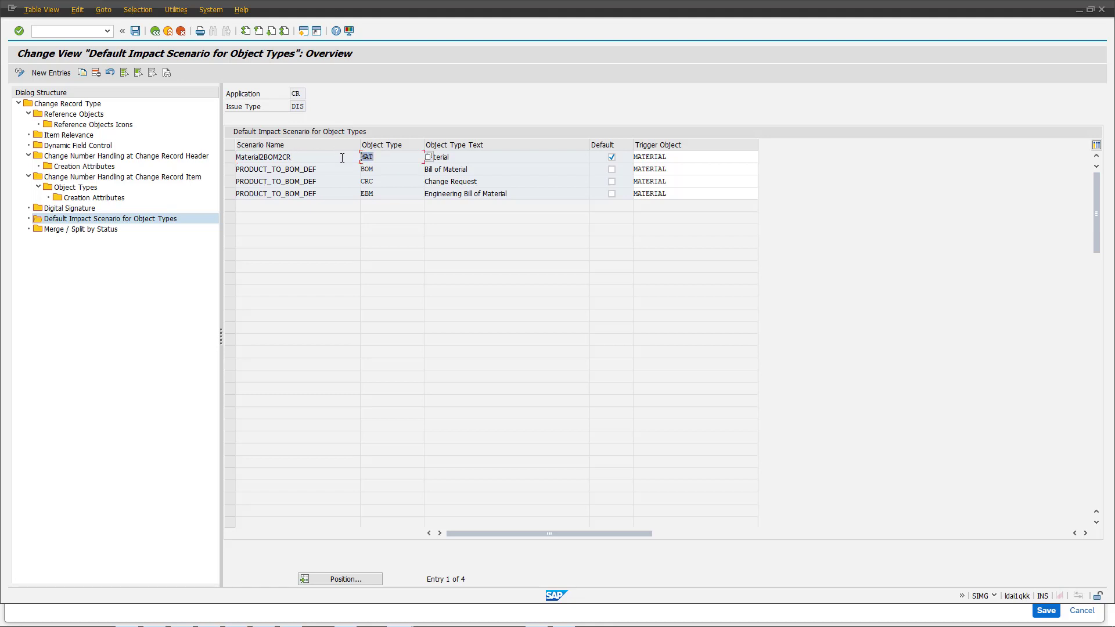
left_click(370, 170)
left_click(387, 160)
key("shift+Tab")
key("Tab")
key("shift+Tab")
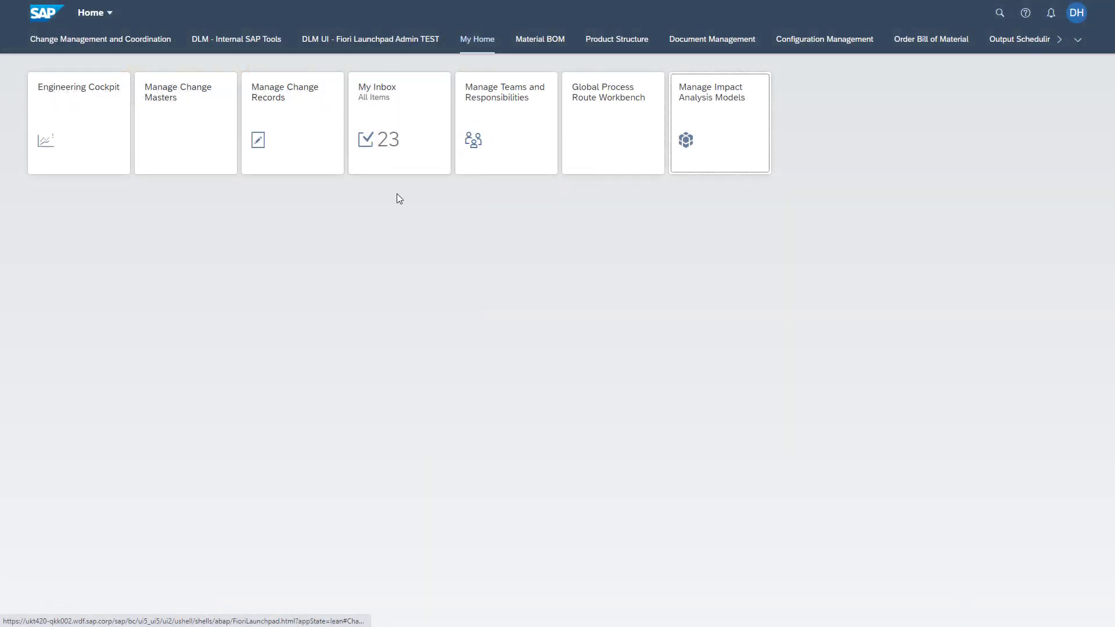
In Manage Change Records, open the Demo Impact Analyzer record and tick material RECTANGULAR_BRACE
left_click(322, 145)
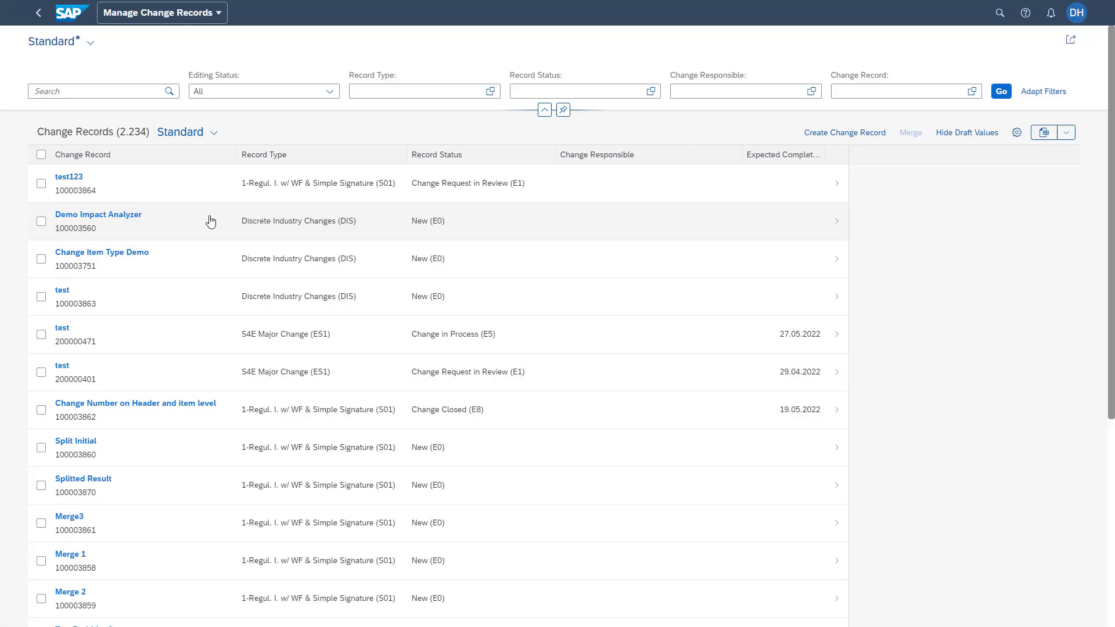
left_click(211, 221)
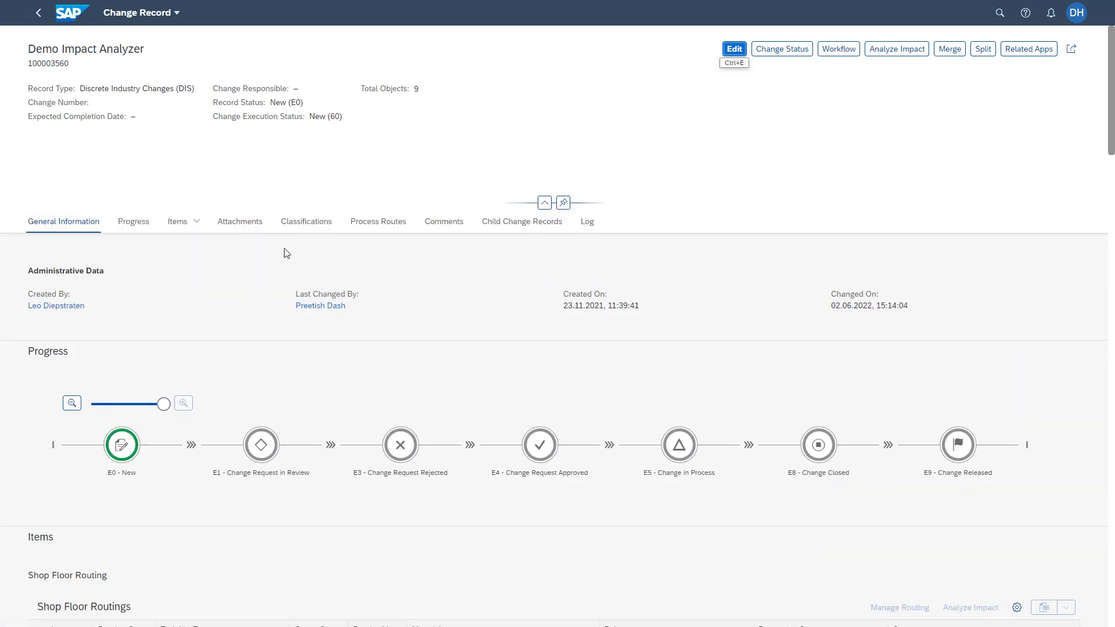
scroll(289, 268, "down", 3)
scroll(289, 267, "down", 6)
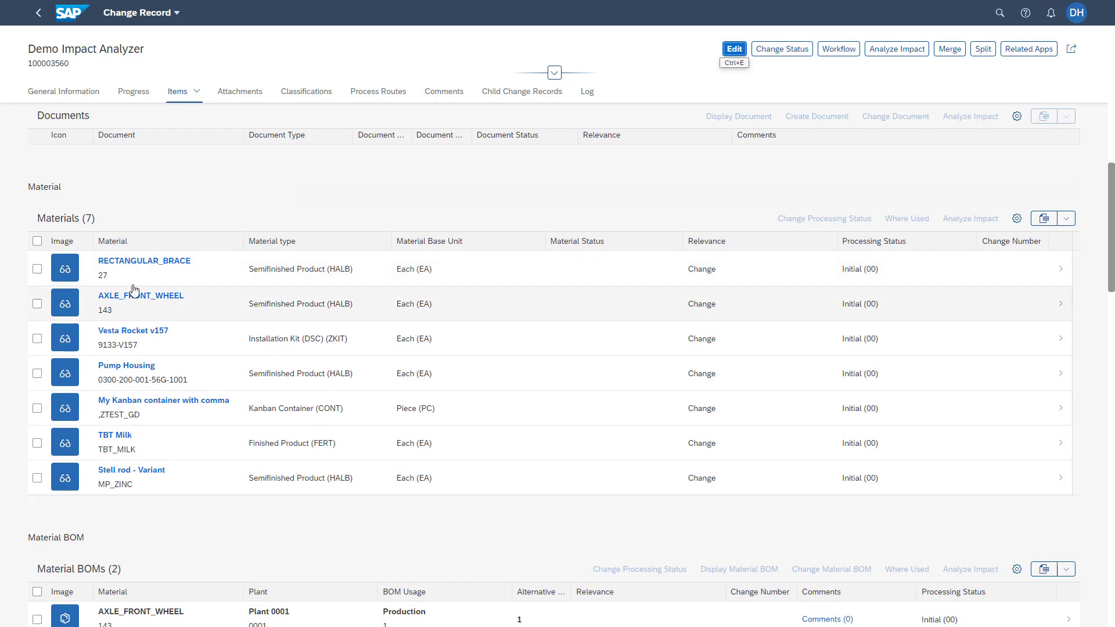
left_click(37, 270)
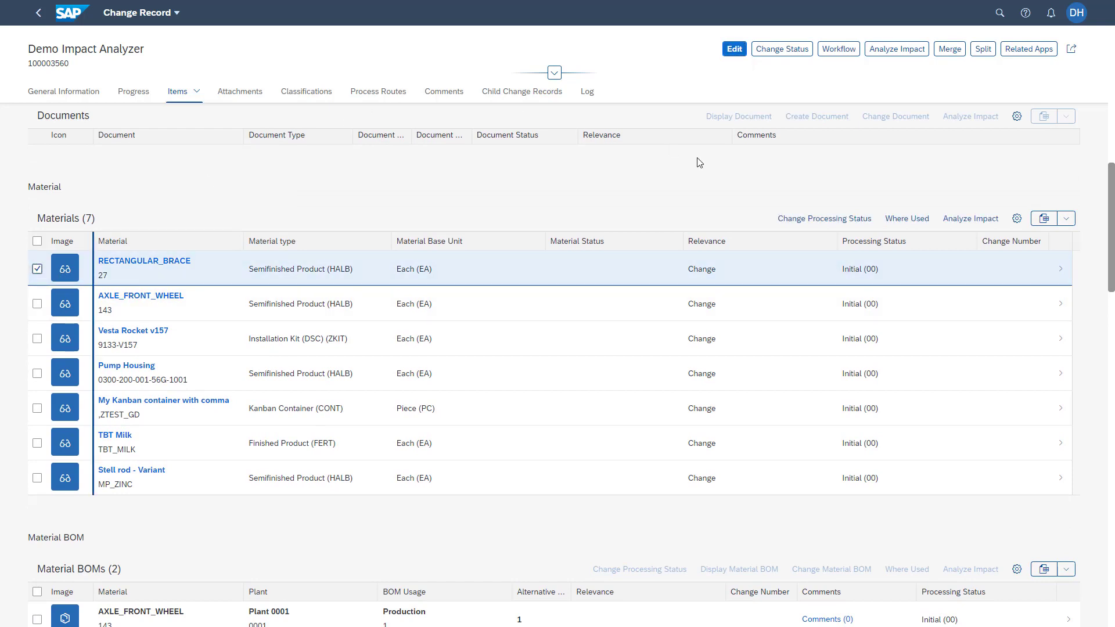
Analyze RECTANGULAR_BRACE's impact and inspect the Material2BOM2CR graph for material 27
left_click(954, 225)
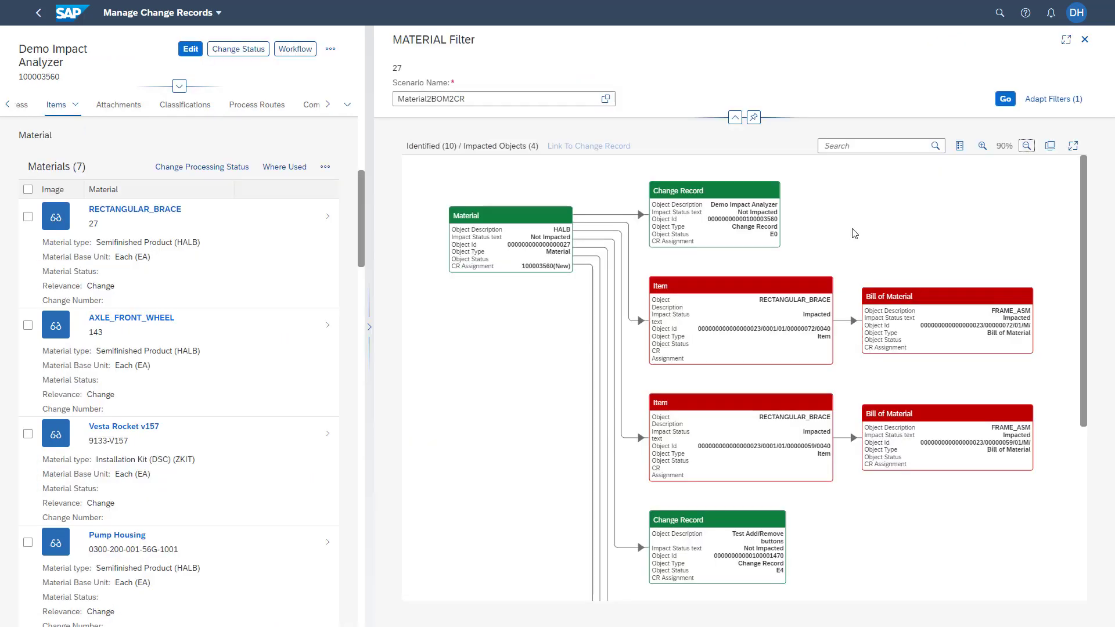
left_click_drag(488, 99, 408, 97)
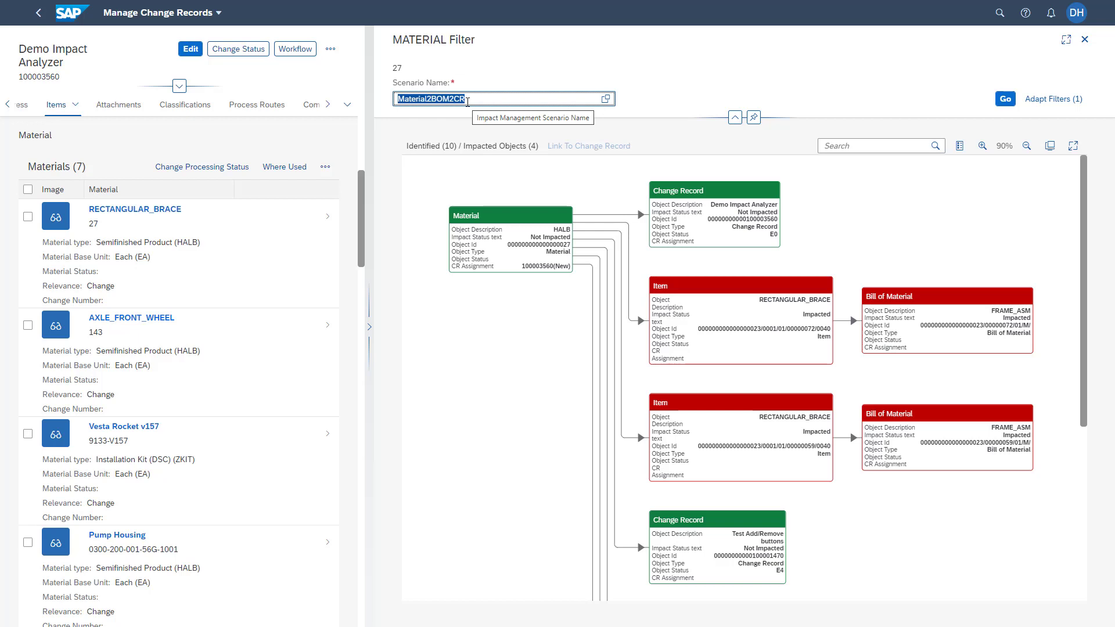
left_click(495, 240)
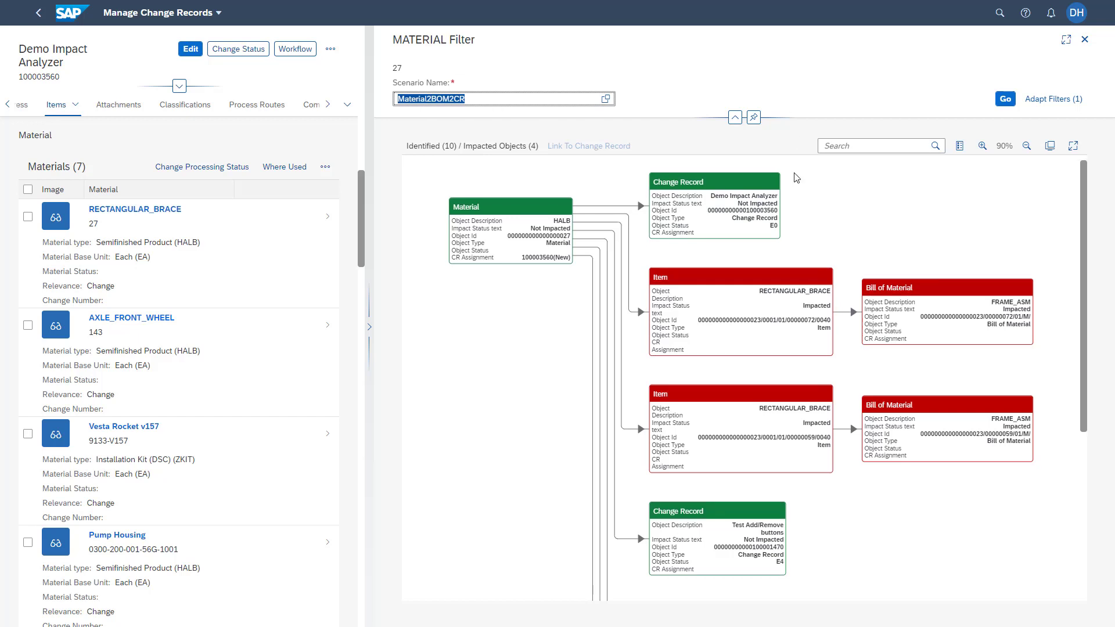
left_click_drag(824, 508, 830, 198)
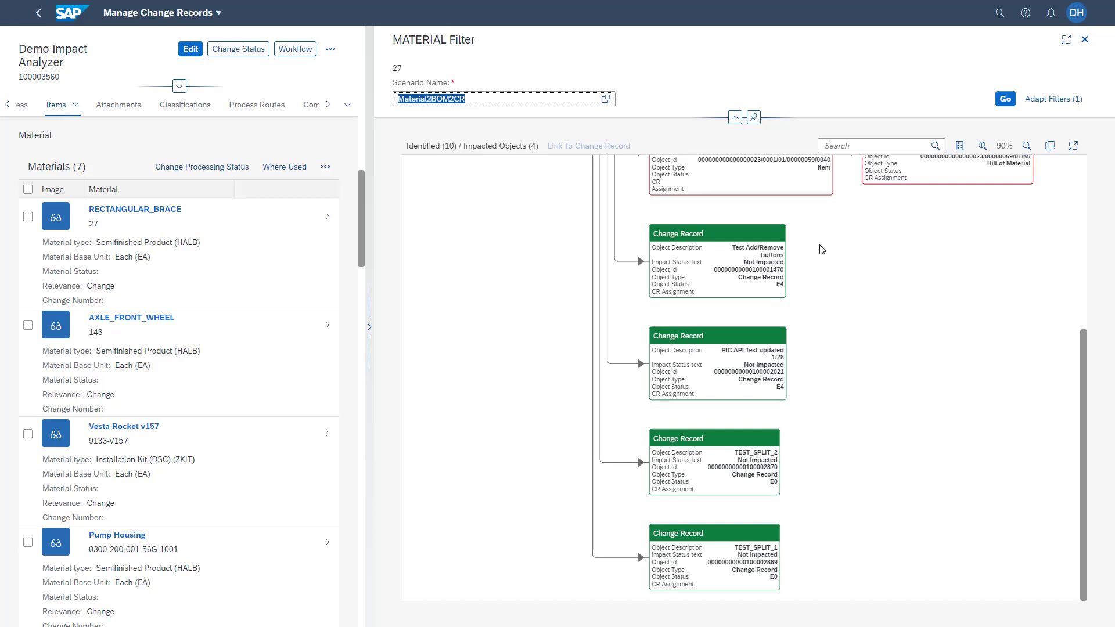
left_click_drag(819, 250, 808, 566)
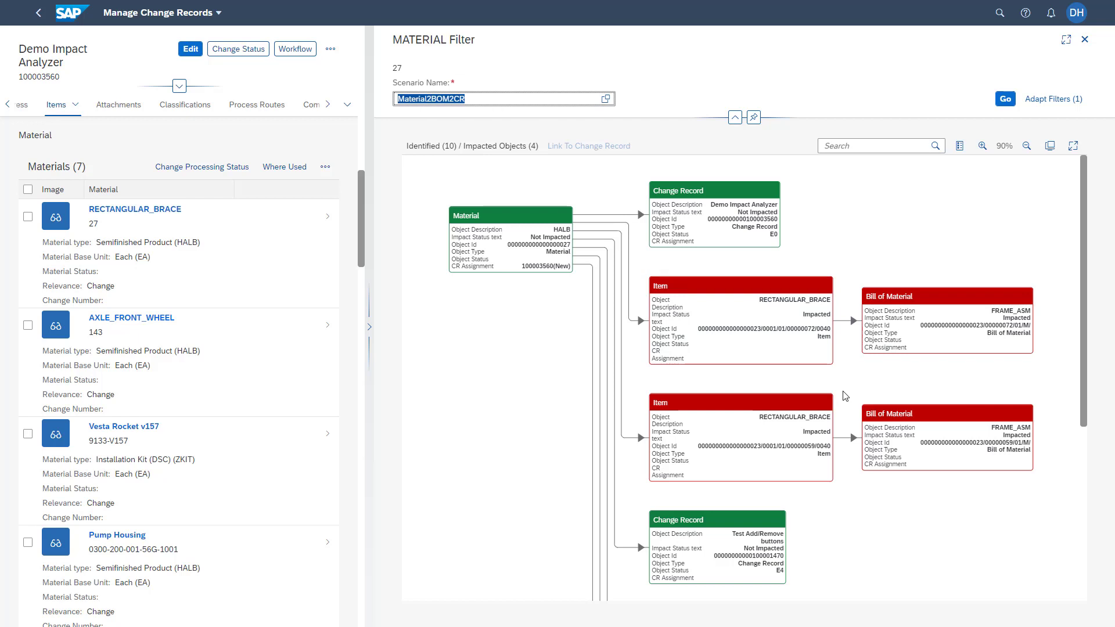
Switch the scenario to Impact Analyzer Demo Simple and rerun the analysis
left_click(606, 99)
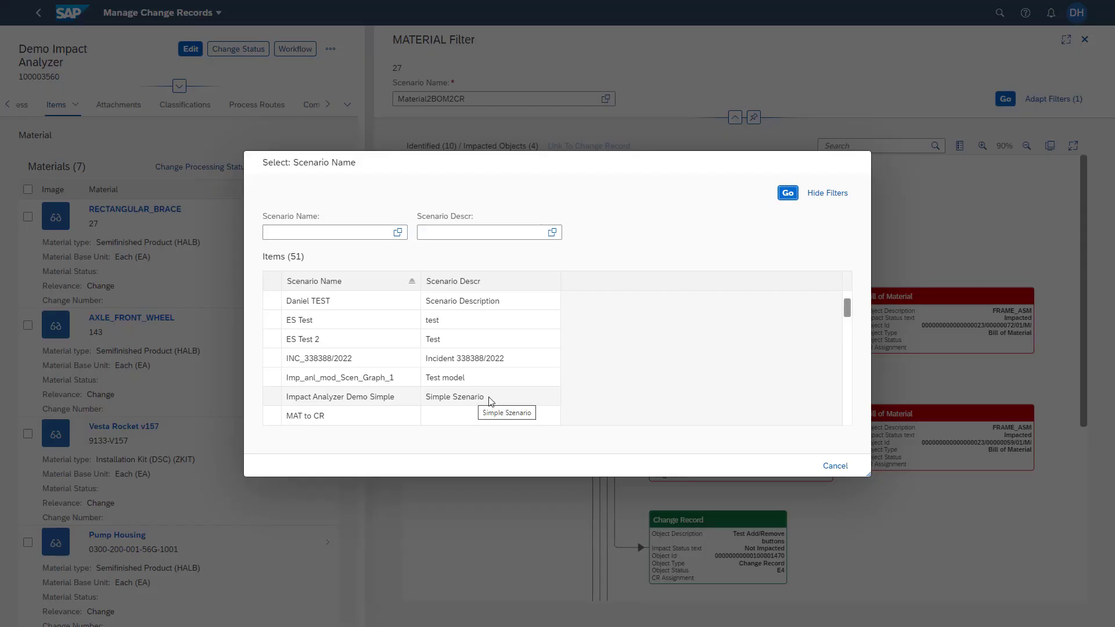
left_click(274, 399)
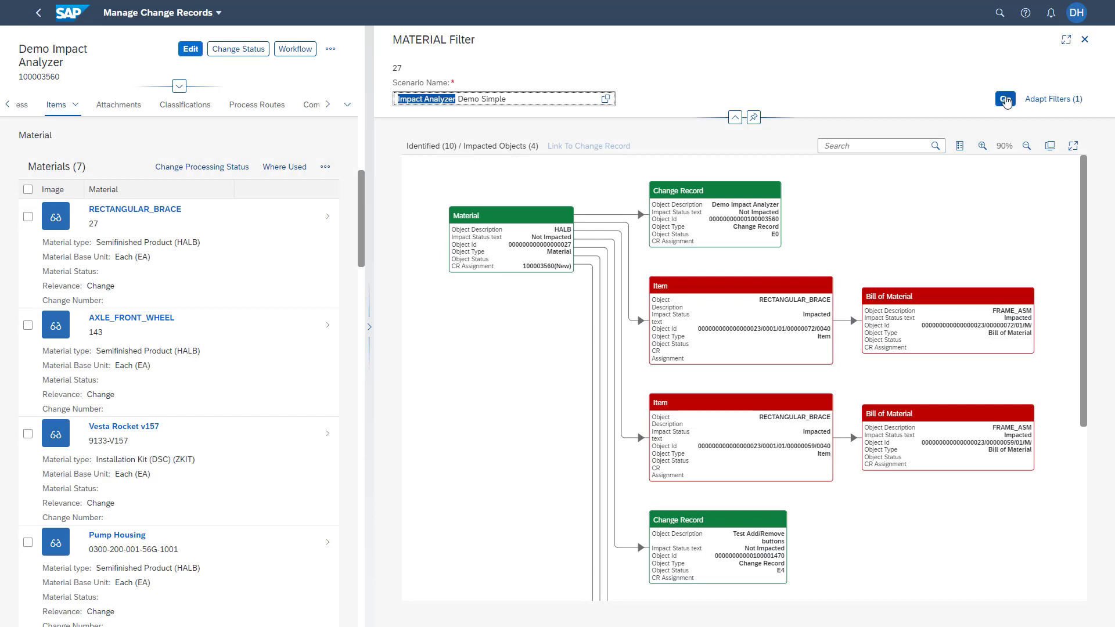
left_click(1005, 99)
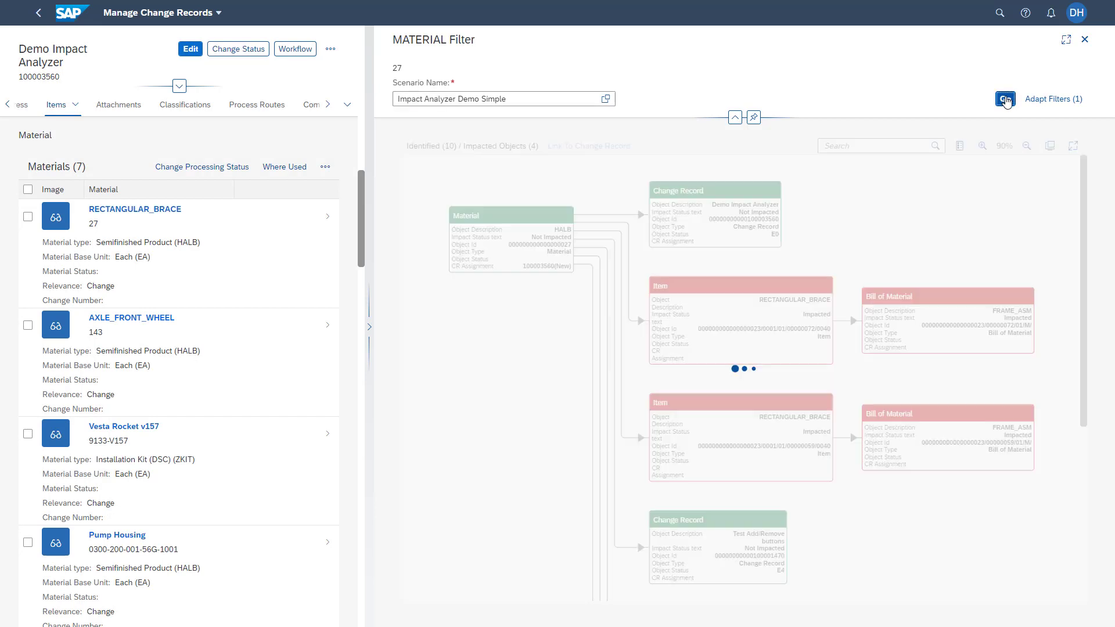